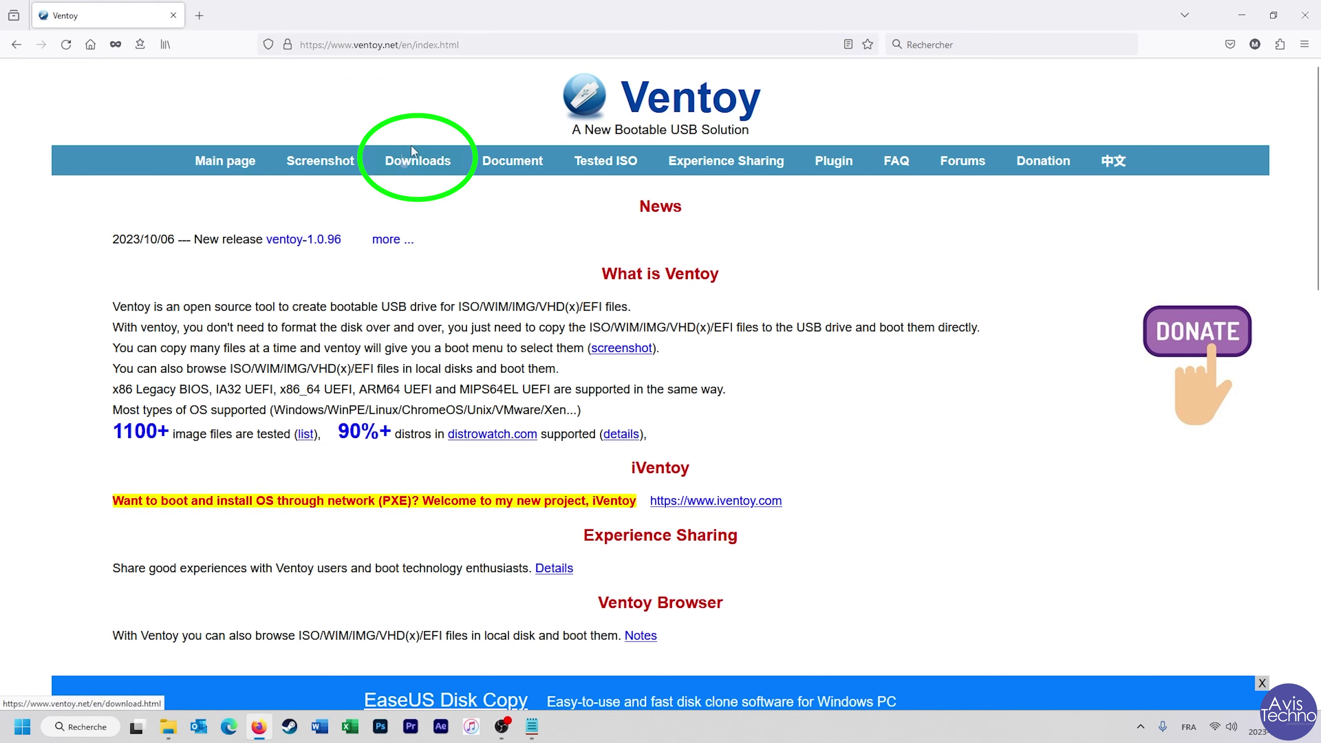
# Download ventoy-1.0.96-windows.zip through the Ventoy site's download page and its SourceForge files page.
pyautogui.click(421, 161)
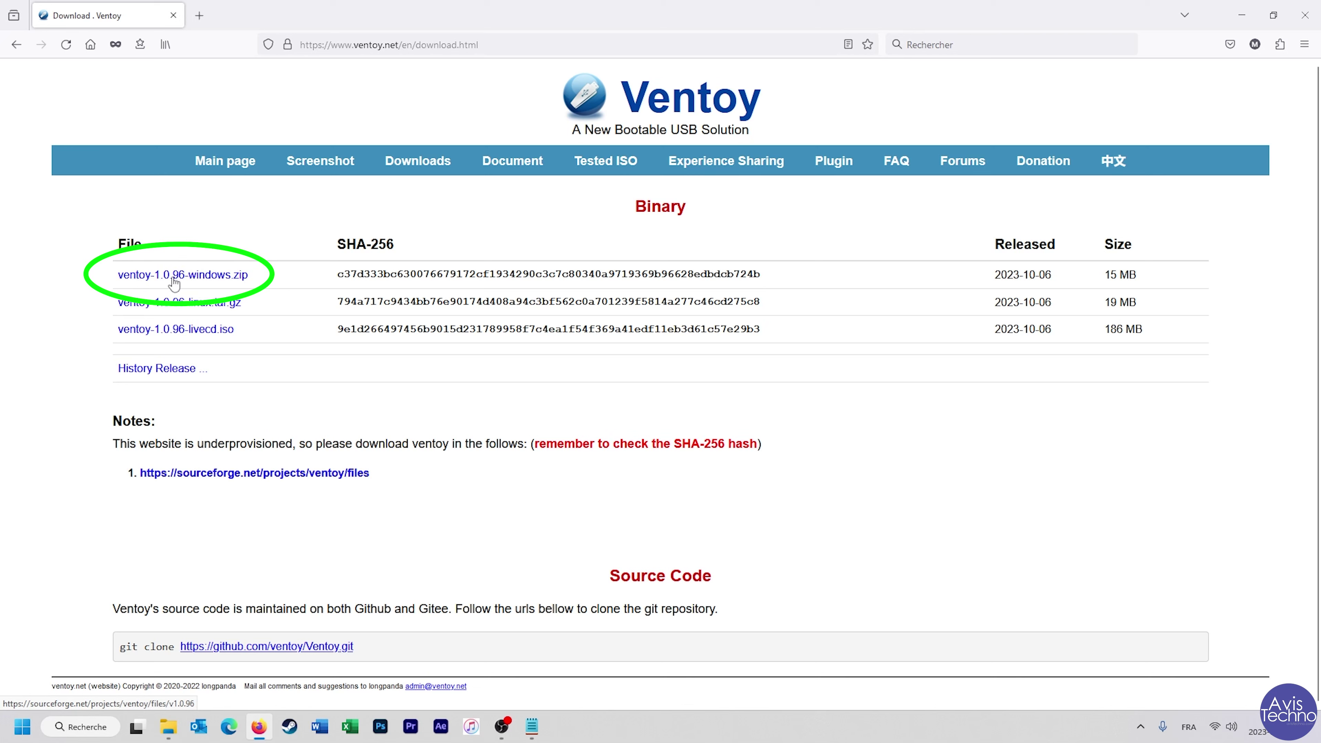
pyautogui.moveTo(1053, 275); pyautogui.dragTo(973, 279)
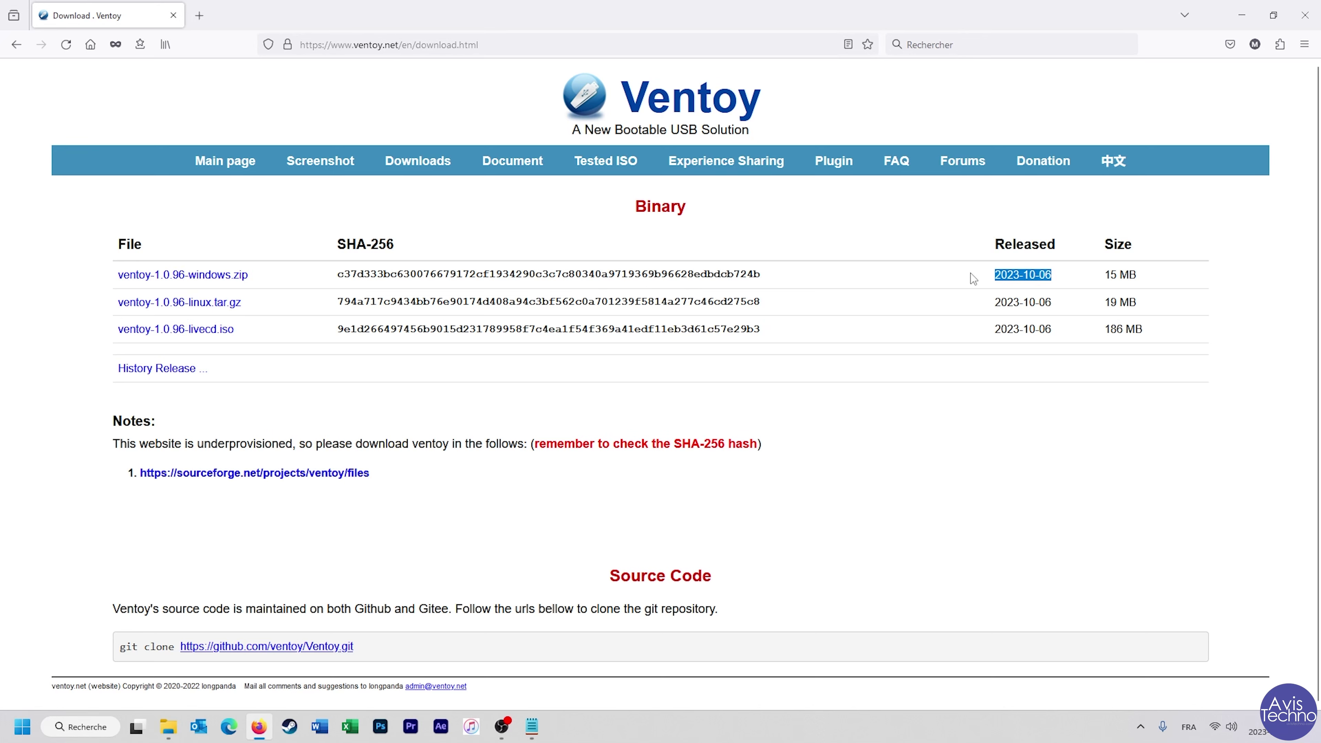
pyautogui.click(238, 281)
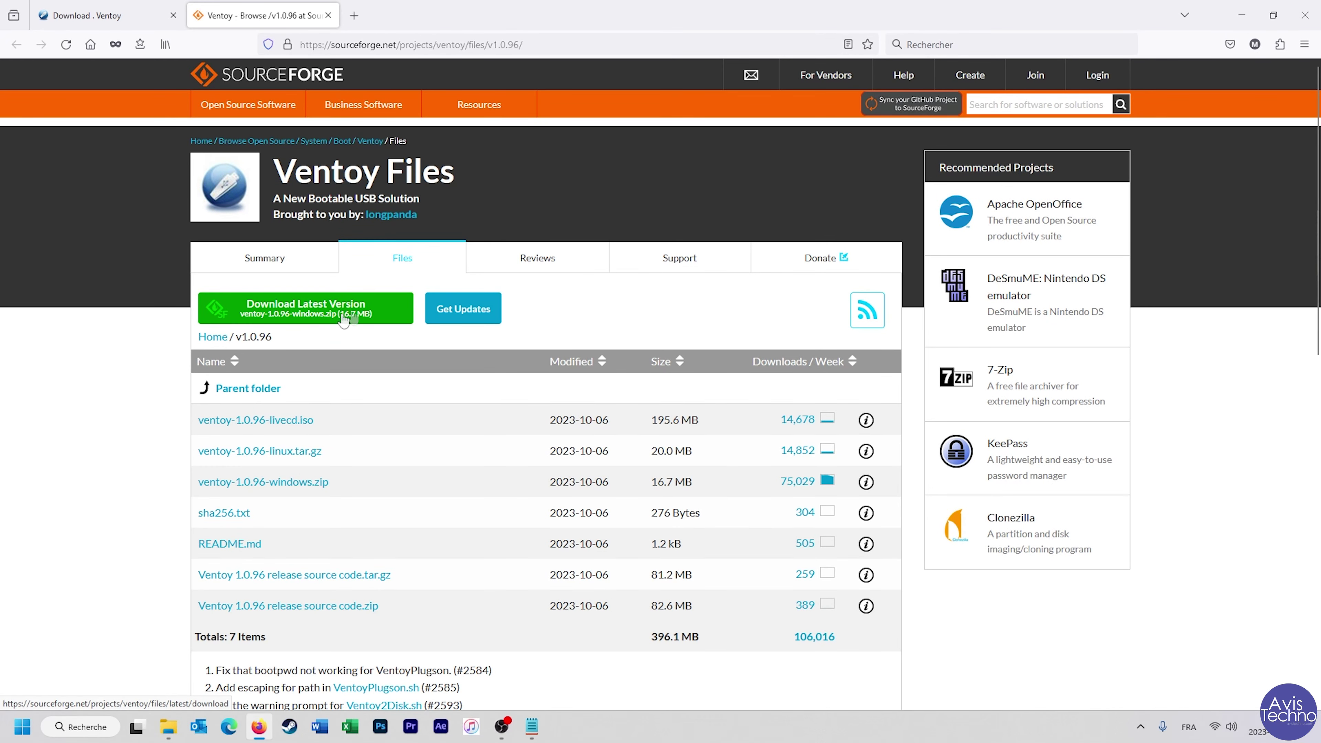
pyautogui.click(375, 308)
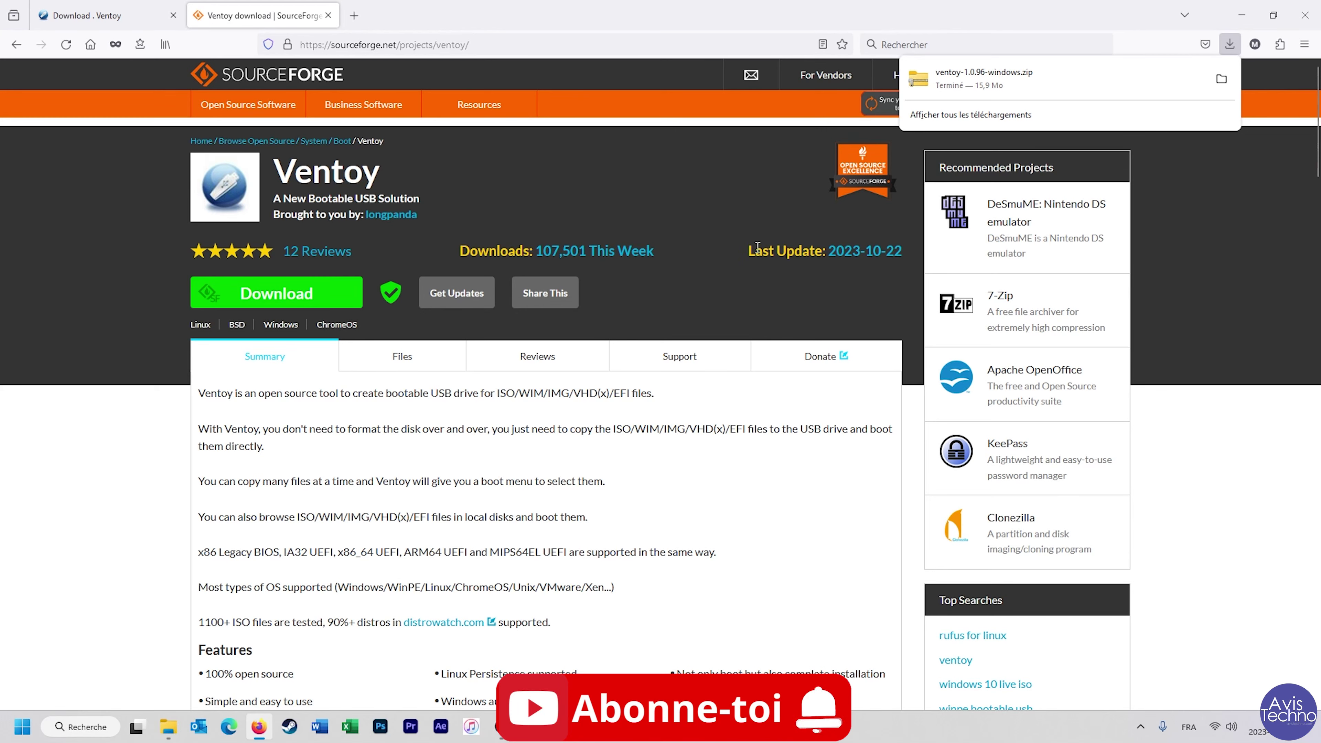
# Show the downloaded ventoy-1.0.96-windows.zip in its folder and extract it to the suggested ventoy-1.0.96-windows destination.
pyautogui.click(1221, 79)
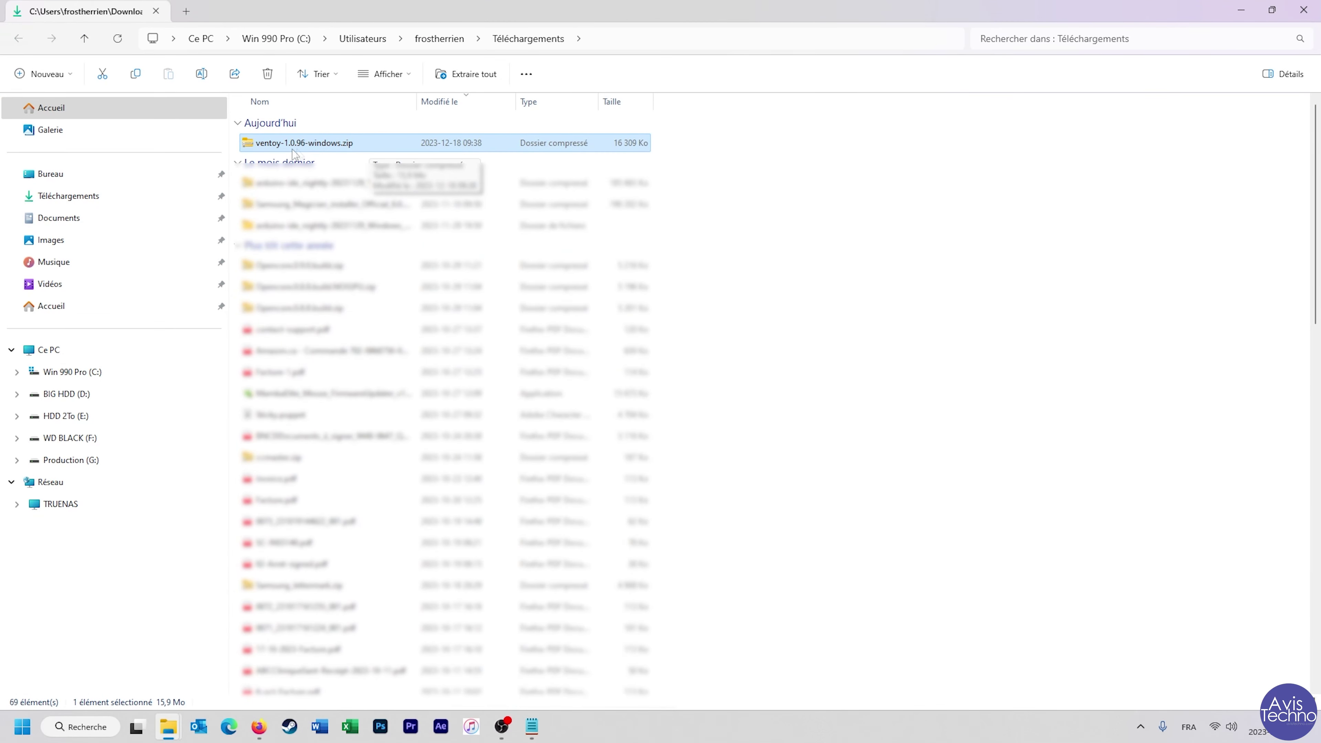
pyautogui.rightClick(331, 144)
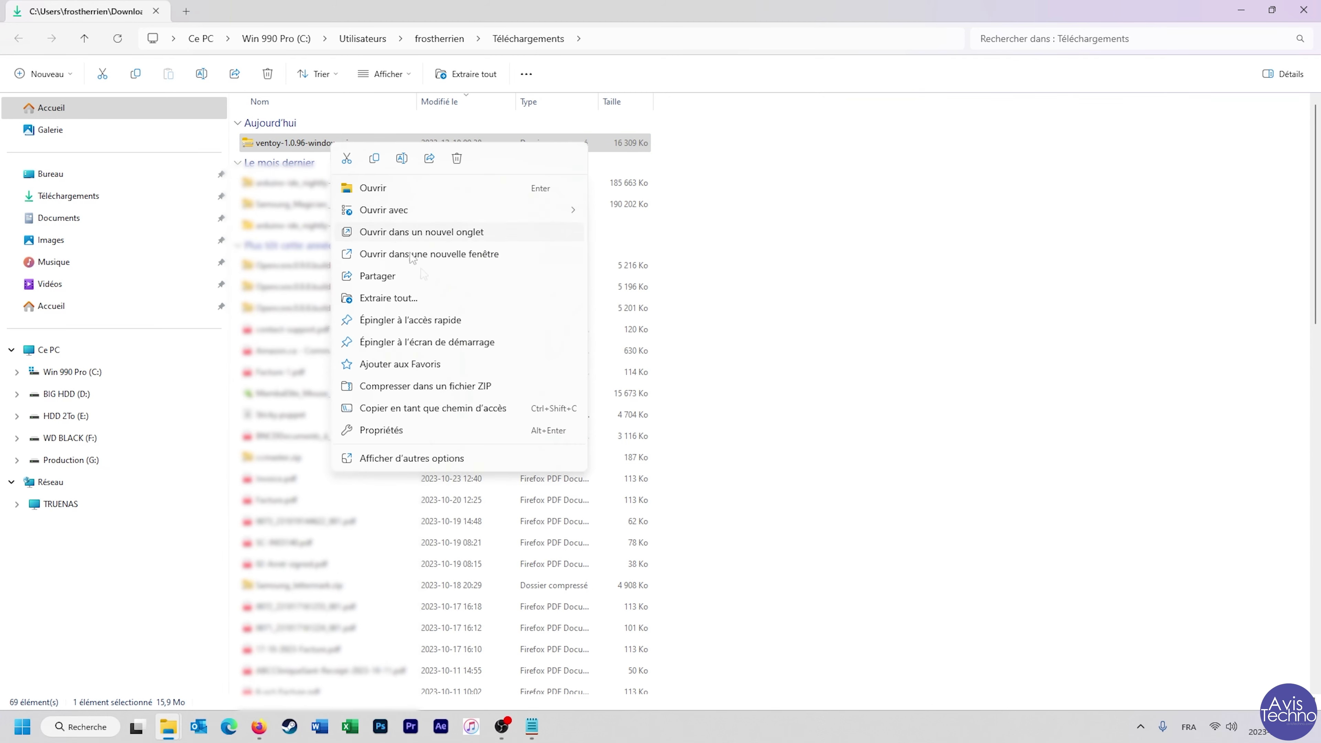
pyautogui.click(443, 305)
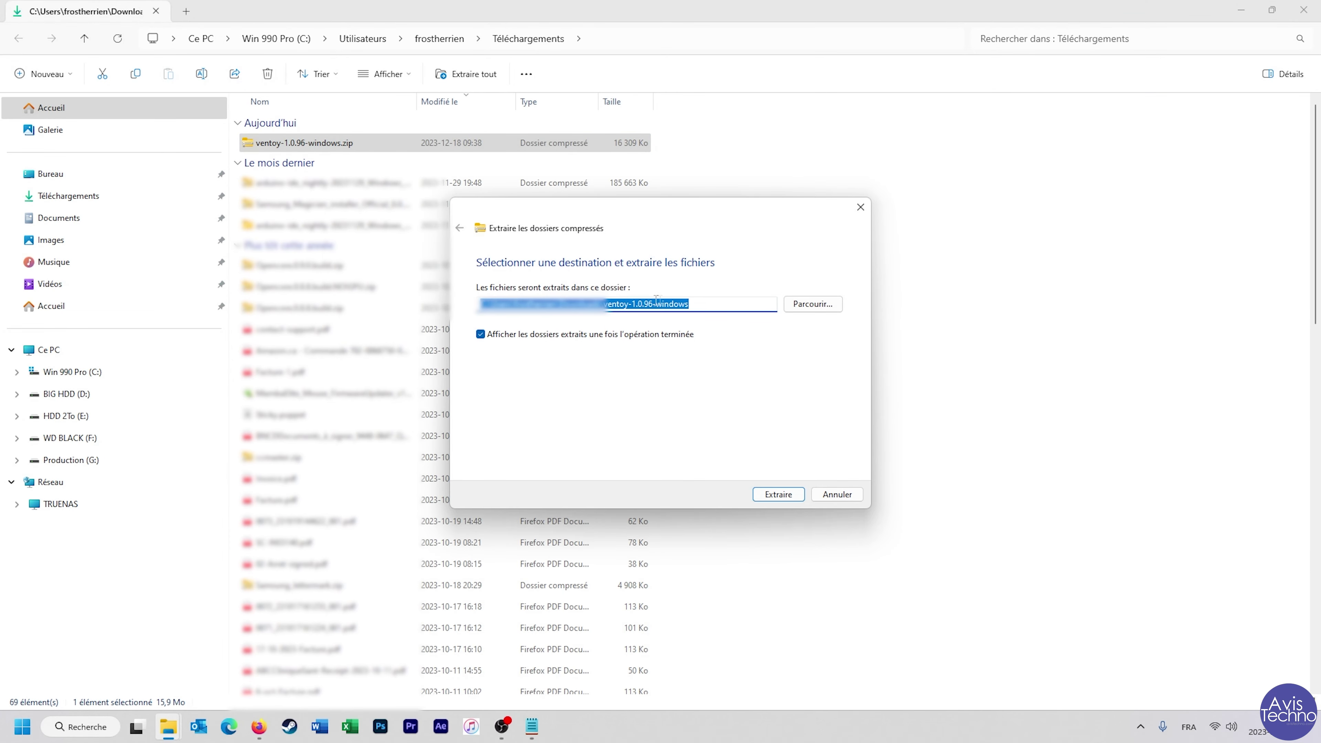
pyautogui.click(785, 496)
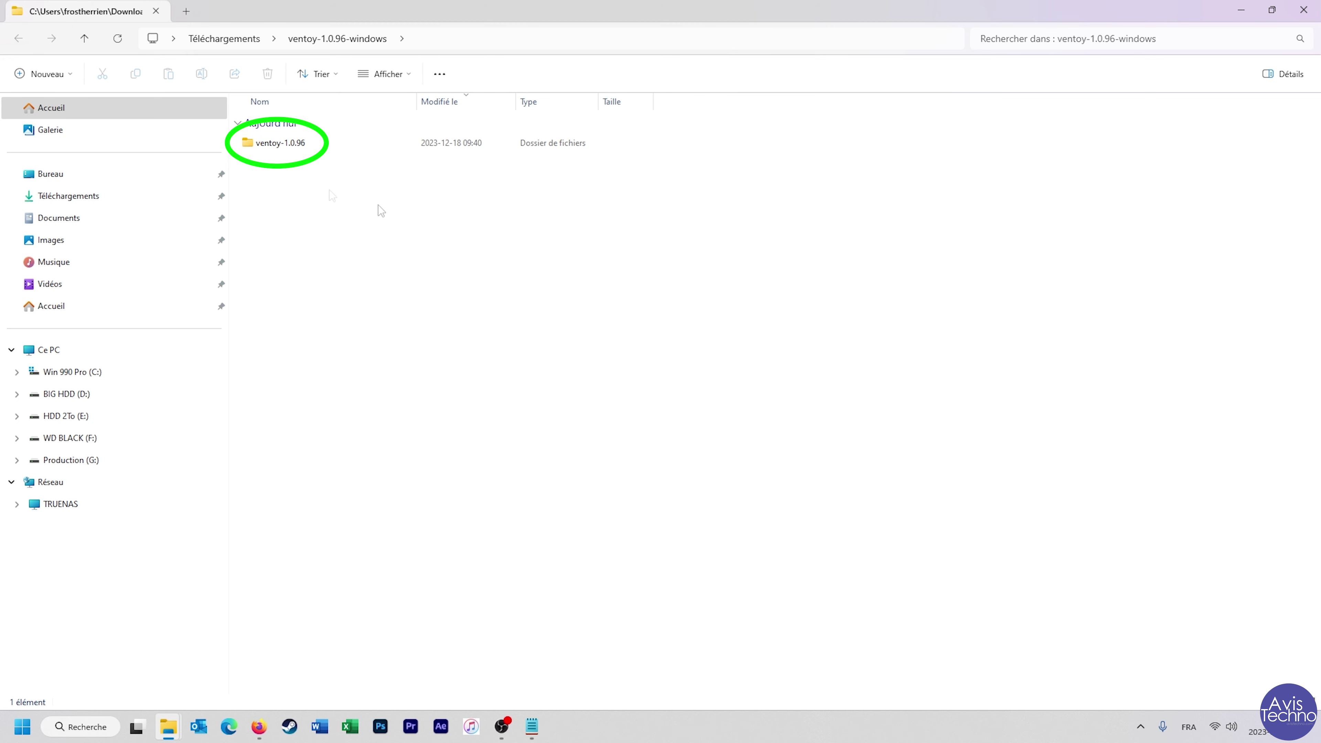
# Run Ventoy2Disk.exe from the extracted ventoy-1.0.96 folder and allow it to make changes to the computer.
pyautogui.doubleClick(290, 149)
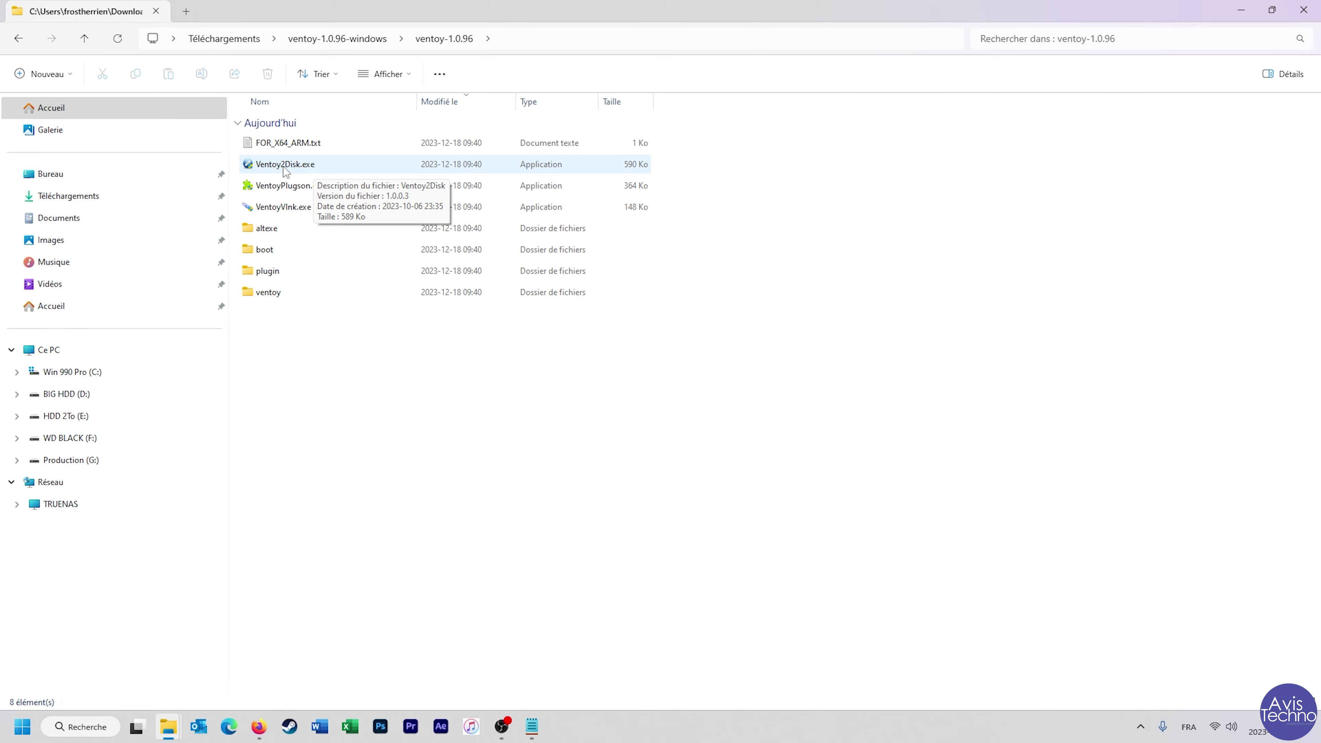
pyautogui.doubleClick(286, 166)
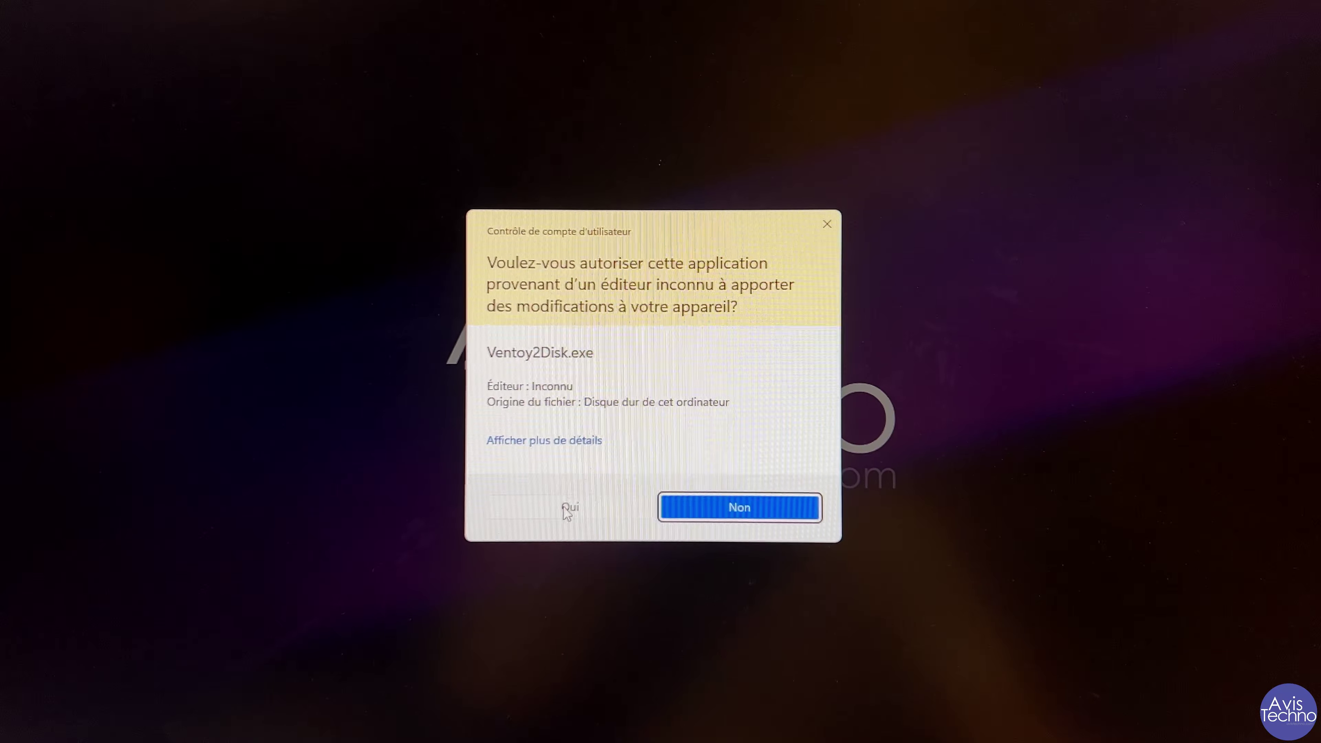
pyautogui.click(575, 511)
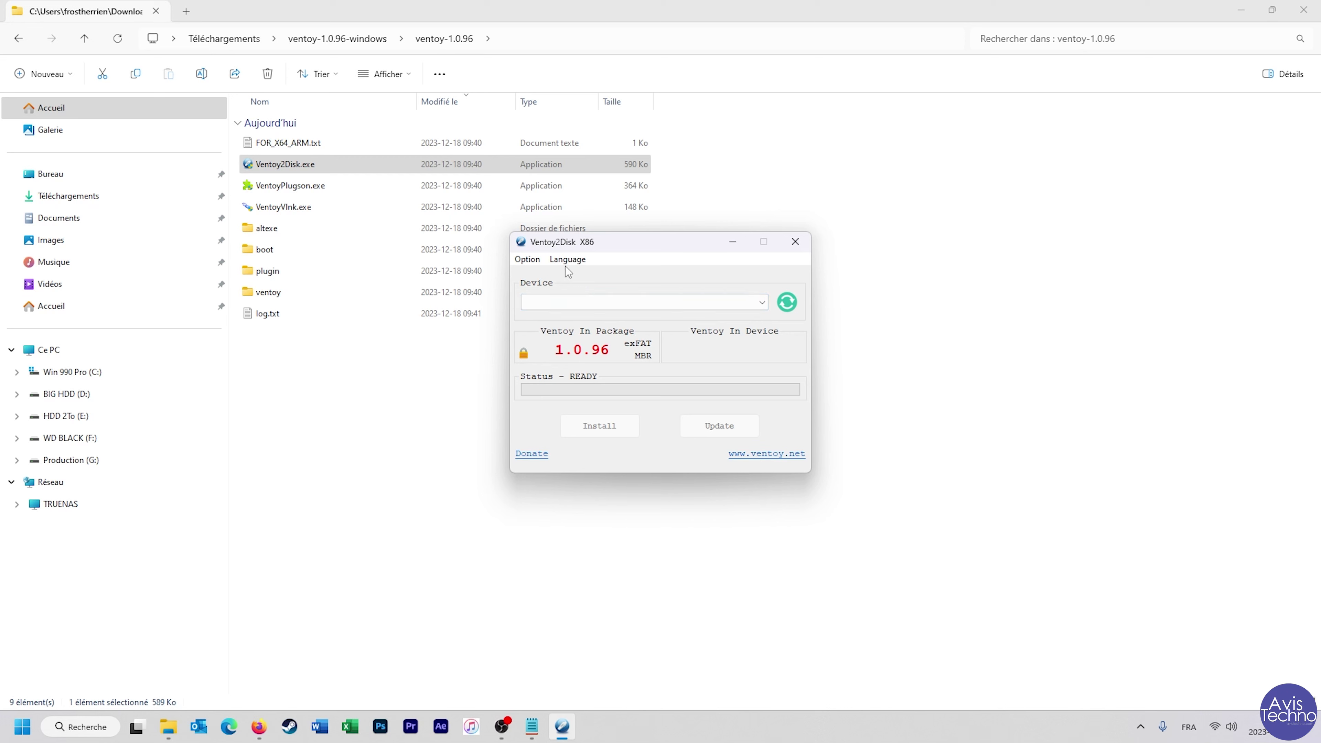
# Refresh Ventoy2Disk's device list and select the I: [32GB] Kingston DataTraveler 3.0 drive.
pyautogui.click(761, 303)
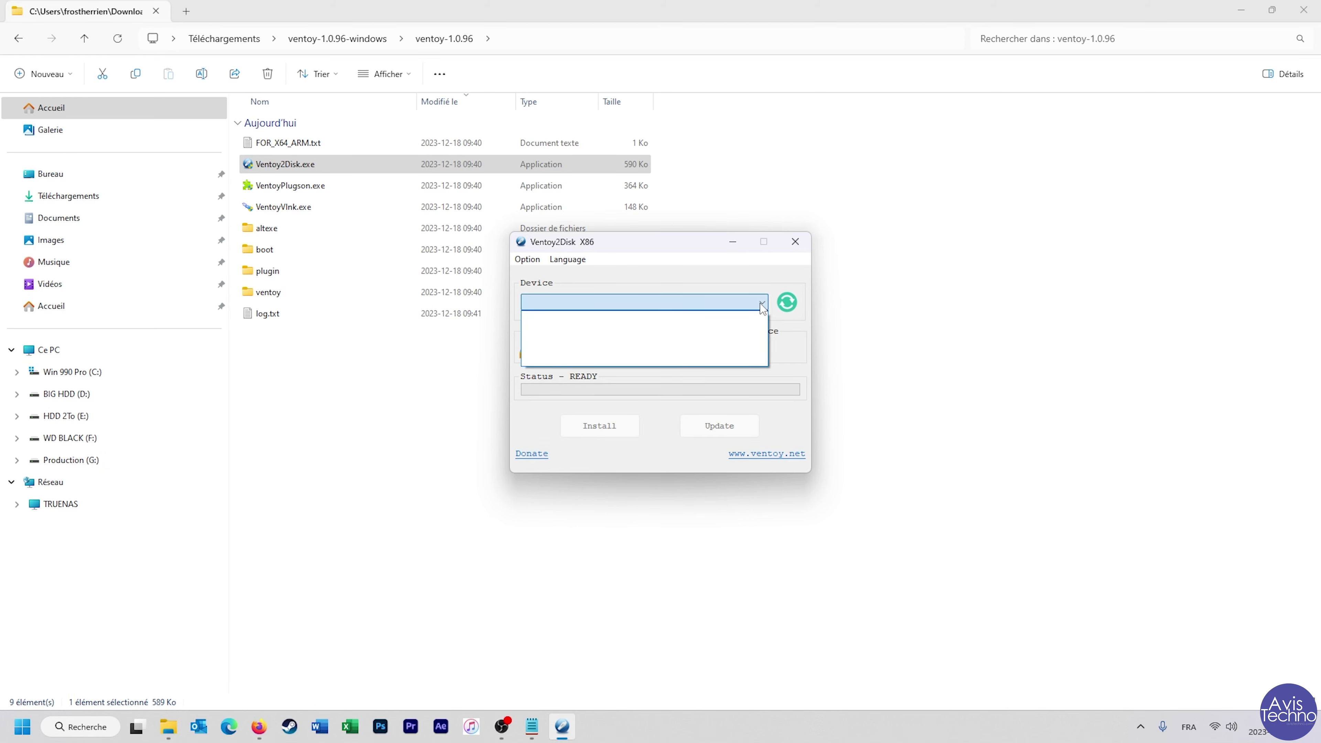
pyautogui.click(762, 305)
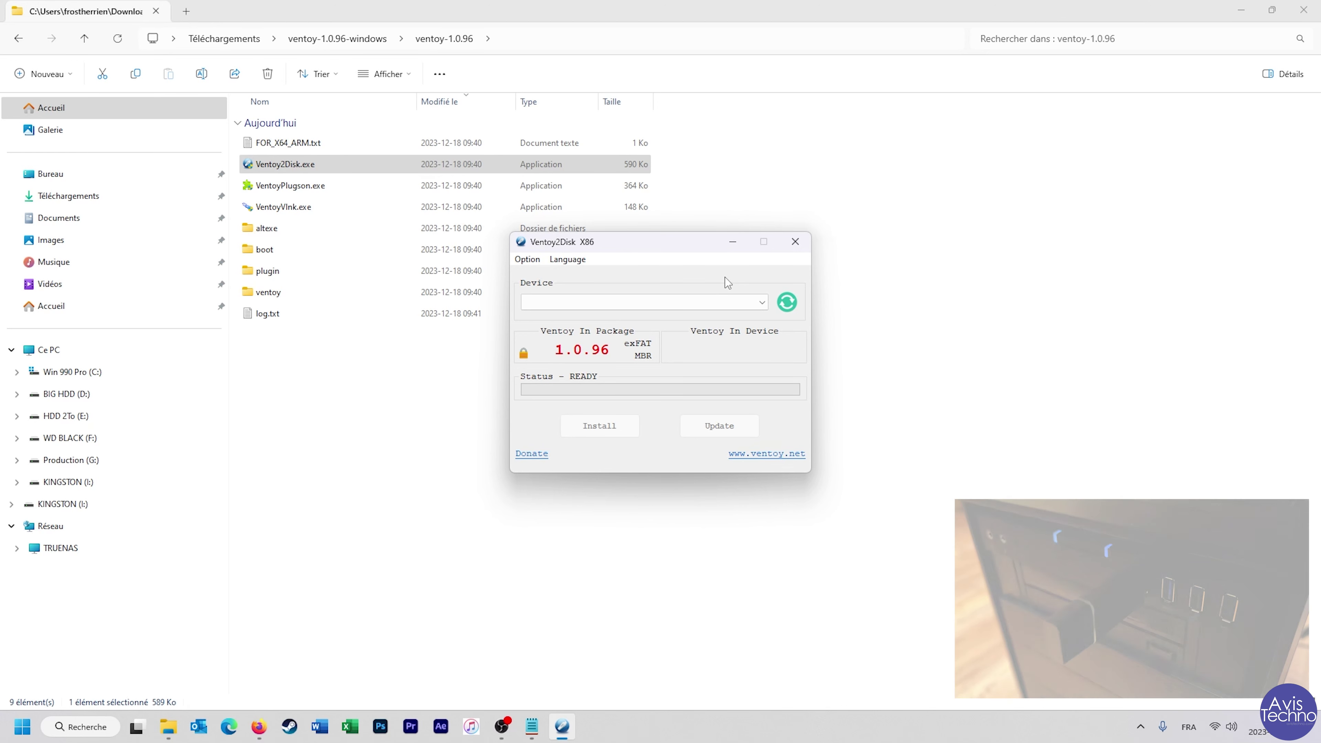
pyautogui.click(787, 303)
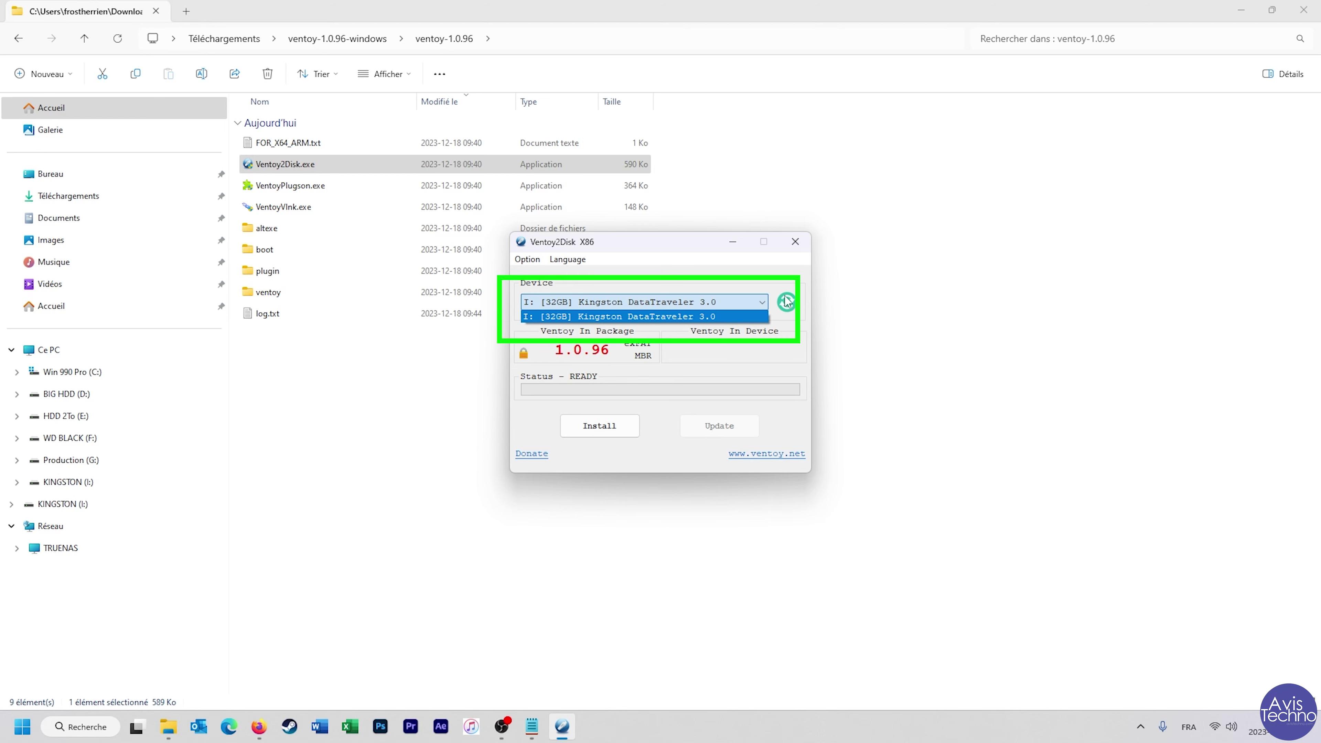
pyautogui.click(695, 319)
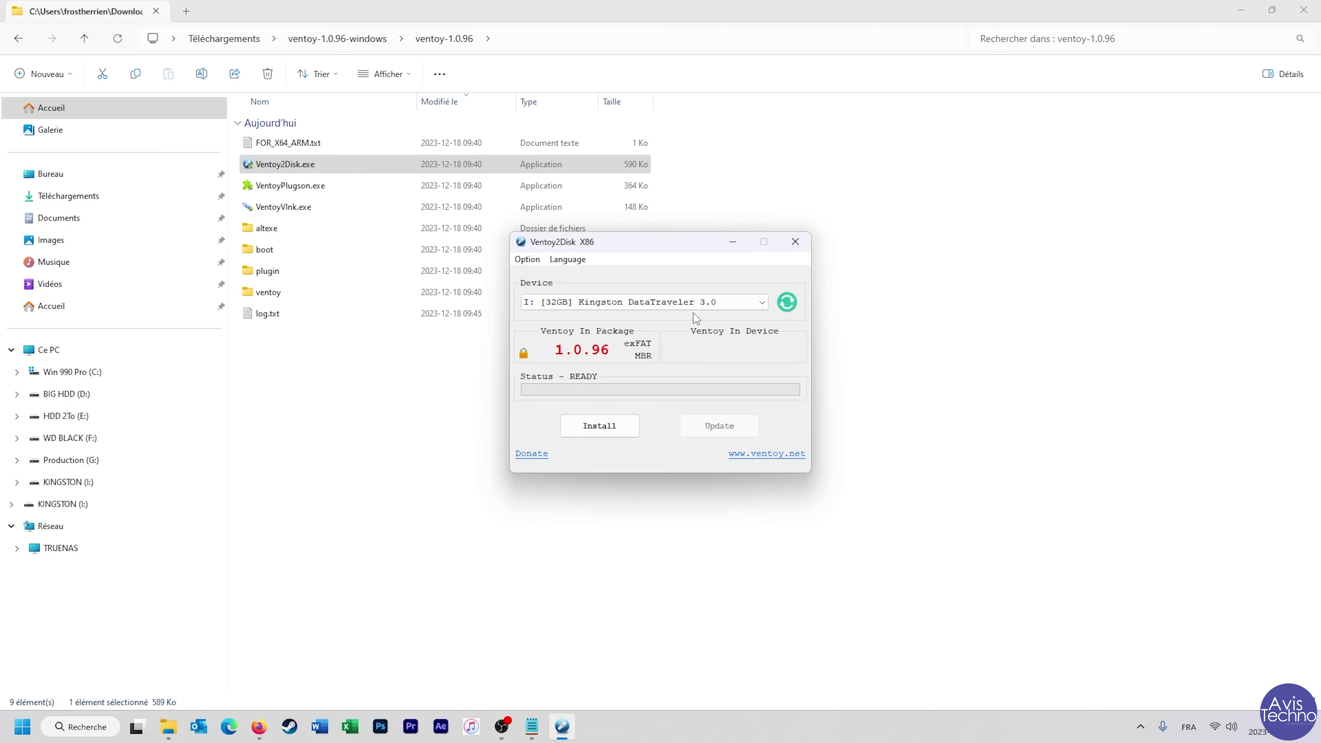
# Install Ventoy on the selected Kingston drive, accepting both formatting warnings and dismissing the completion message.
pyautogui.click(597, 427)
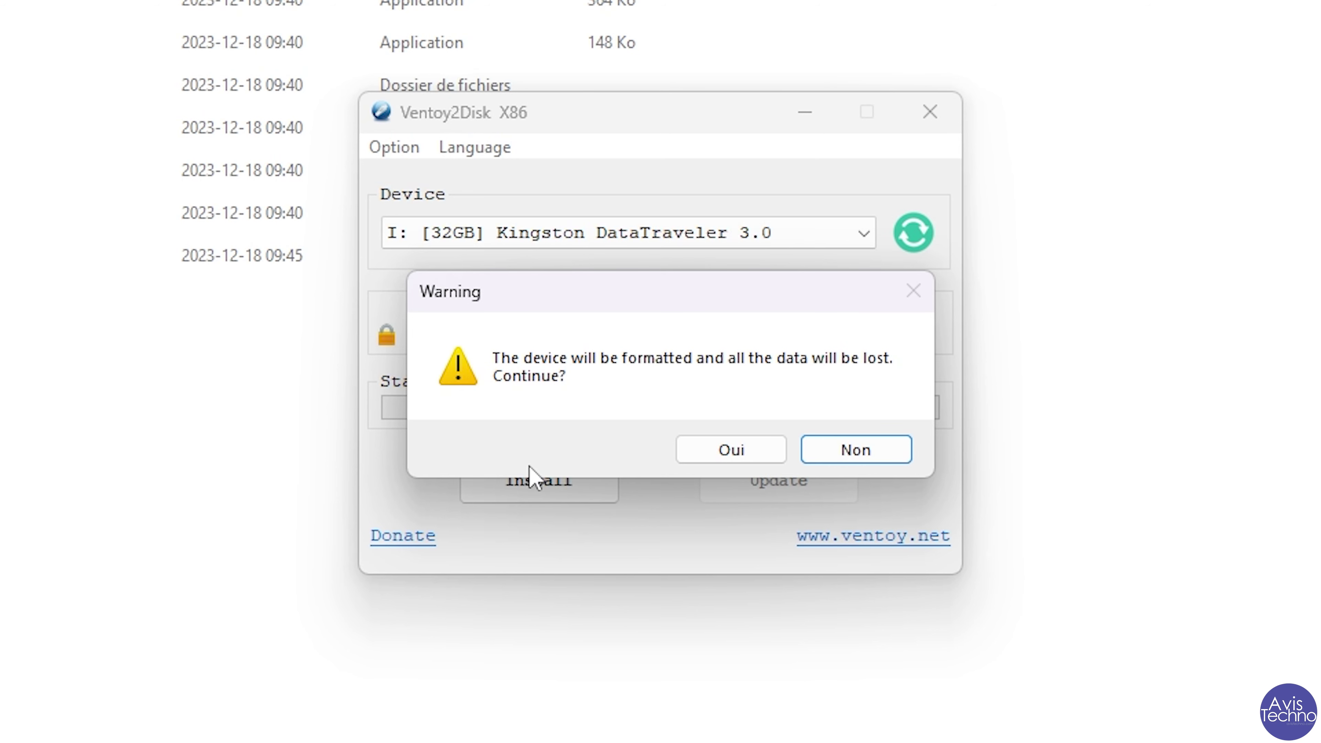
pyautogui.click(757, 450)
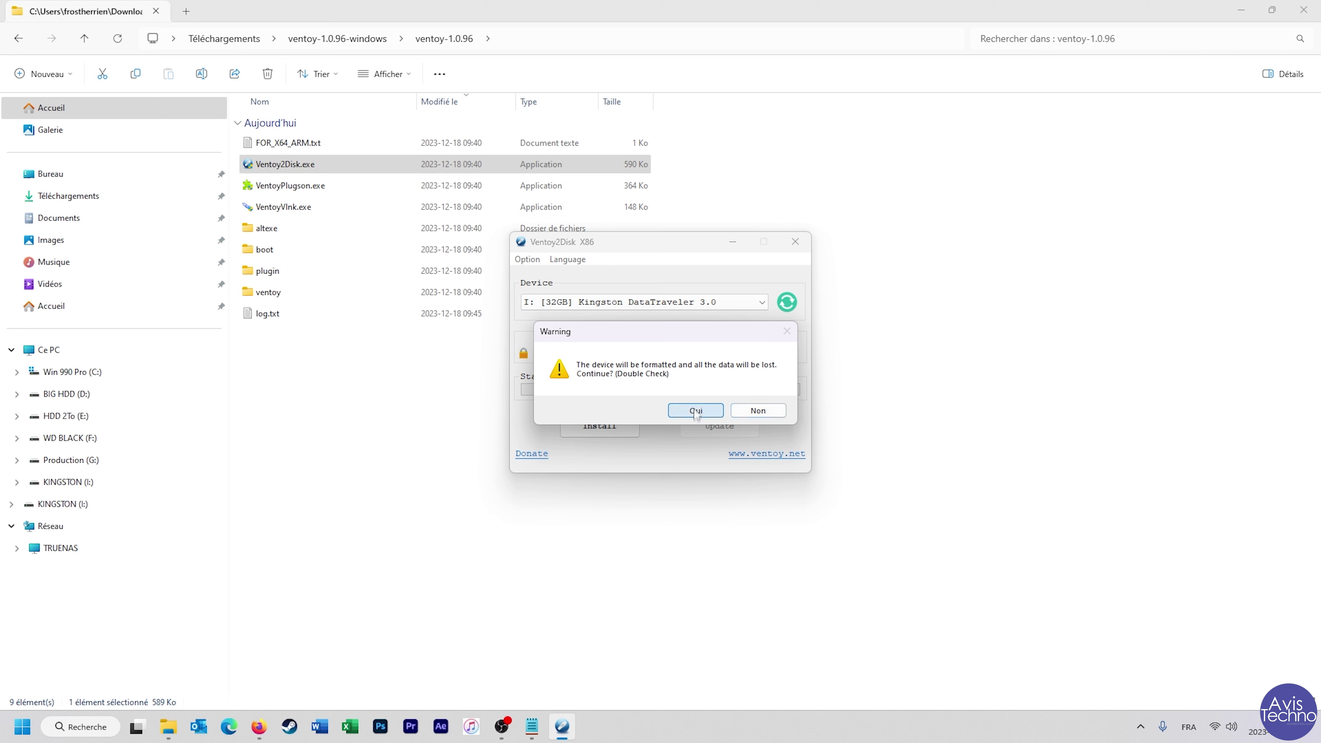
pyautogui.click(695, 410)
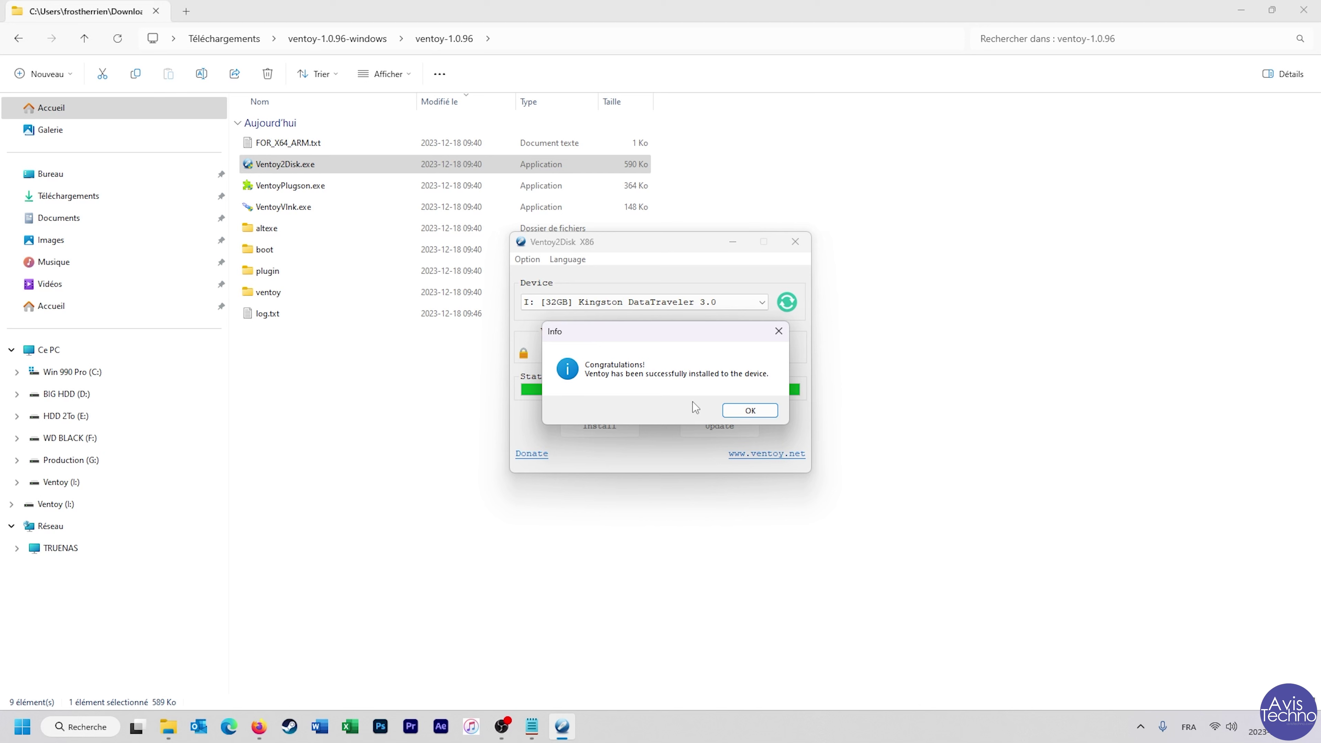
pyautogui.click(750, 411)
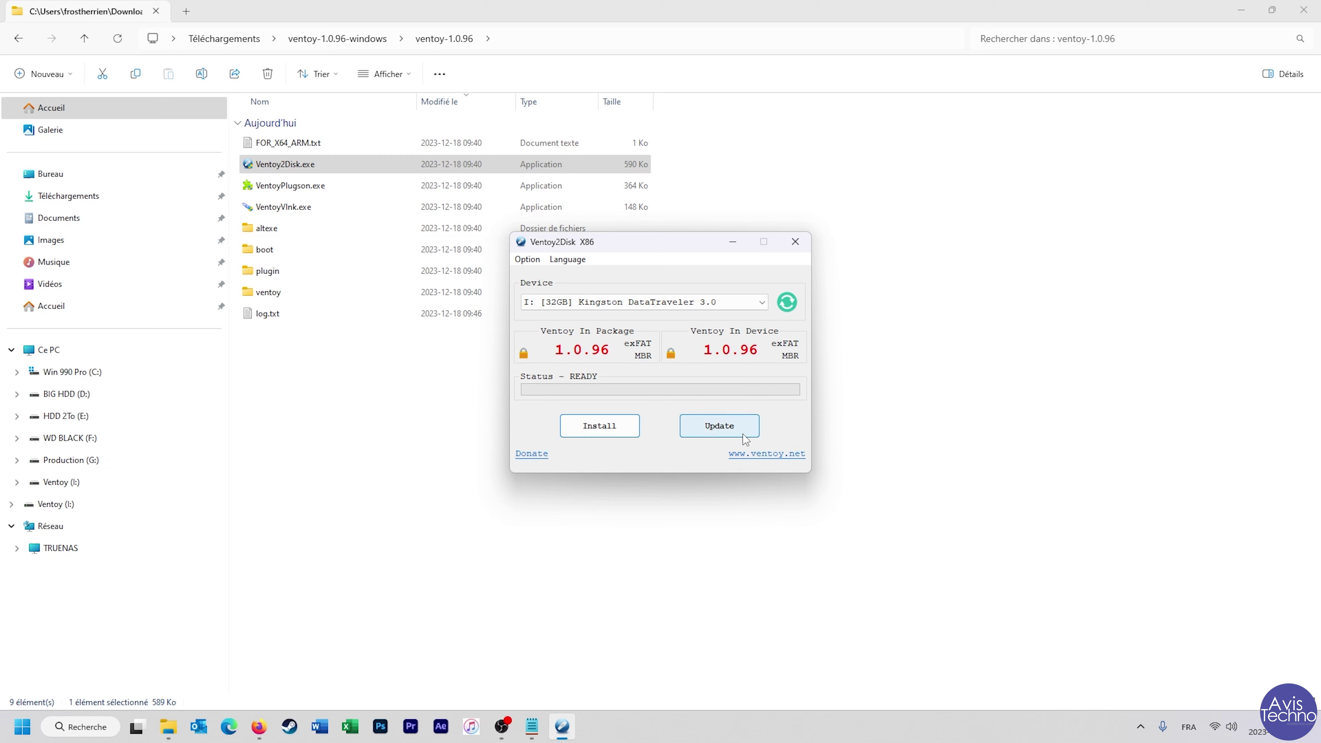
# Close Ventoy2Disk, the extracted folder's window and the web browser to return to the desktop.
pyautogui.click(796, 242)
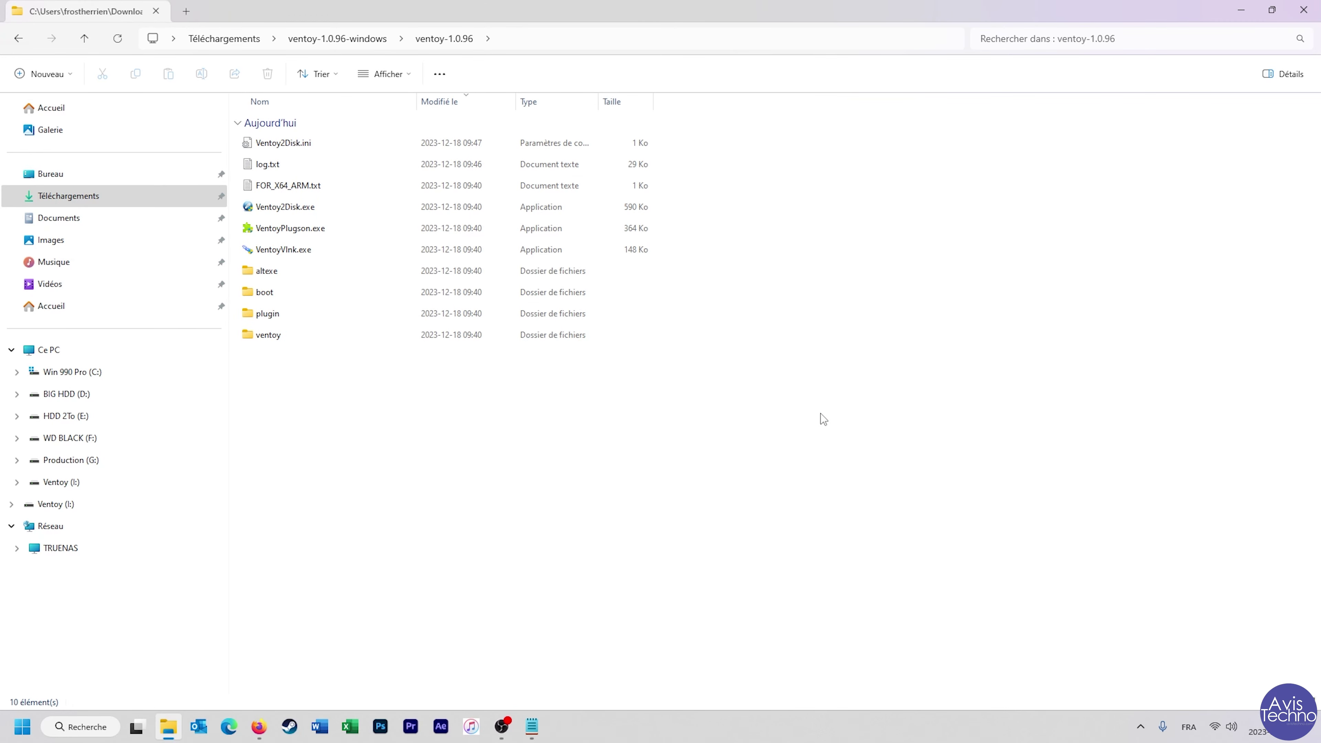
pyautogui.click(1303, 11)
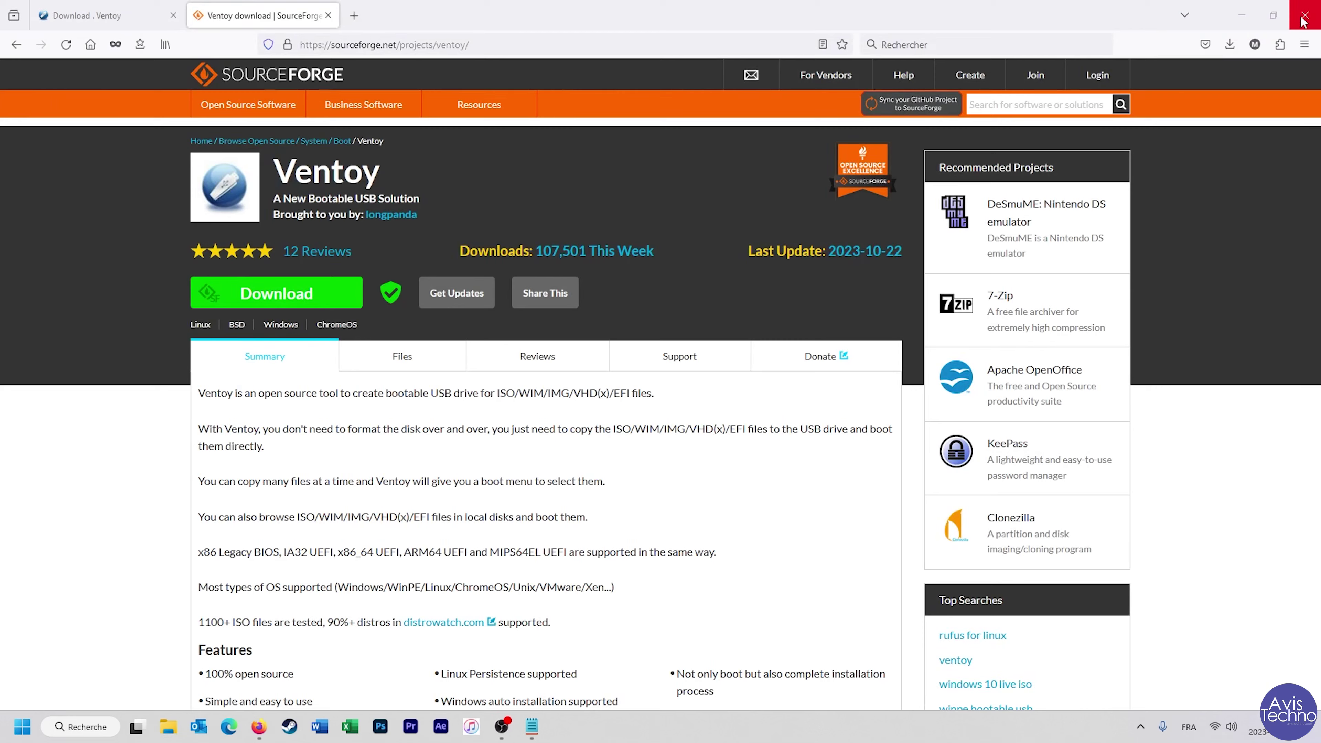
pyautogui.click(1303, 20)
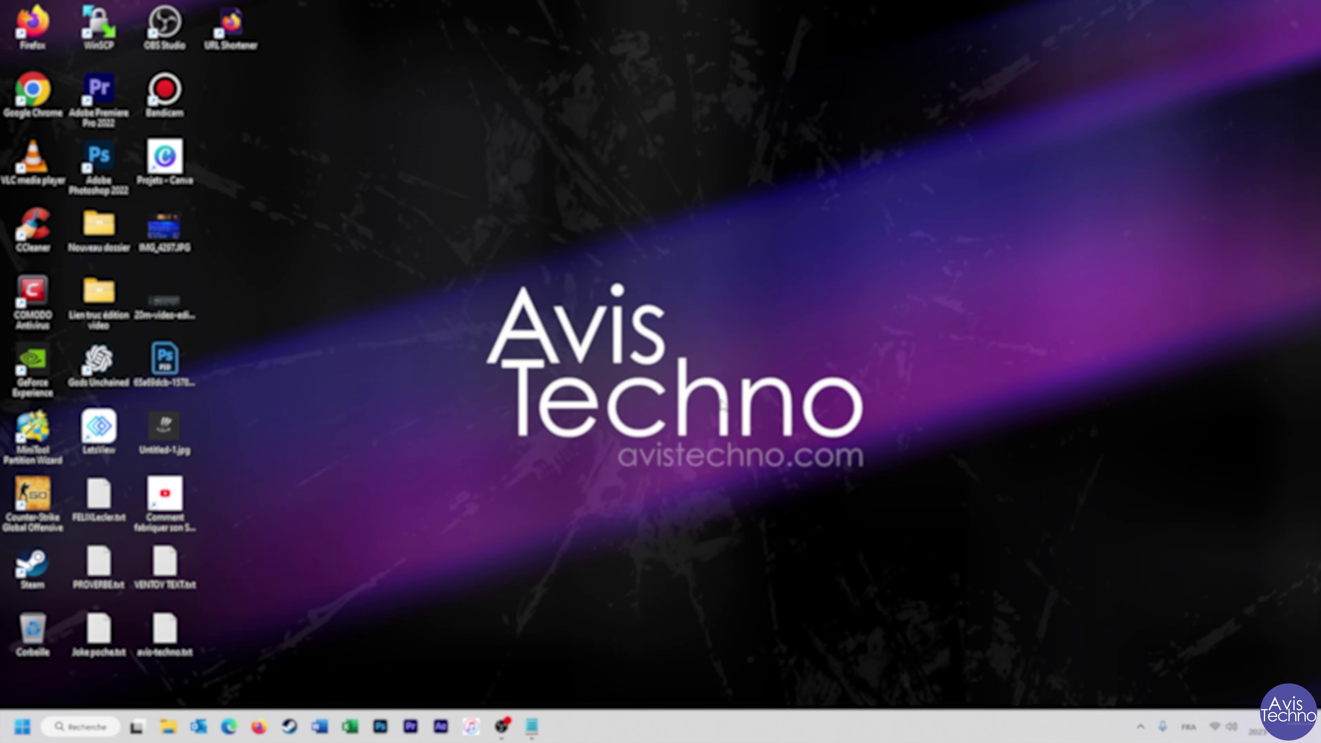
# Open a maximized File Explorer window and view the contents of the Ventoy (I:) drive.
pyautogui.press('super+e')
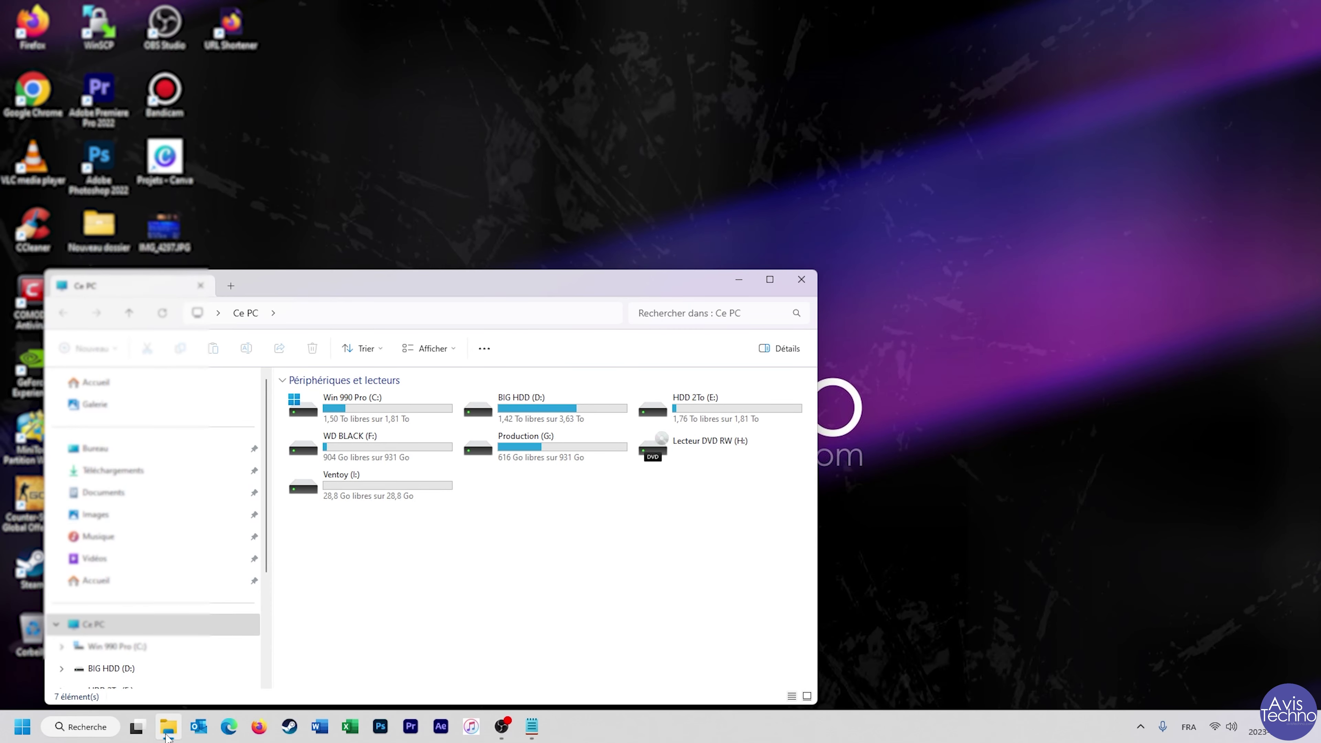
pyautogui.click(768, 279)
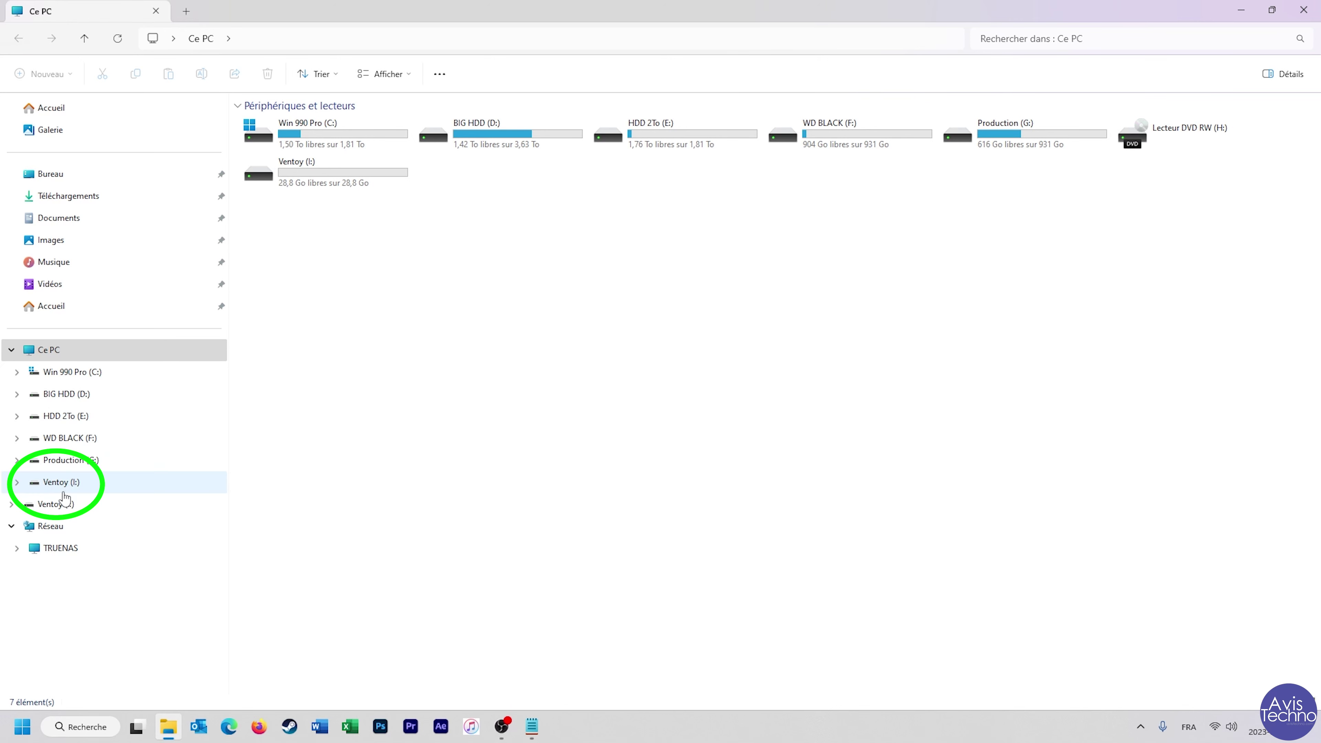
pyautogui.click(73, 484)
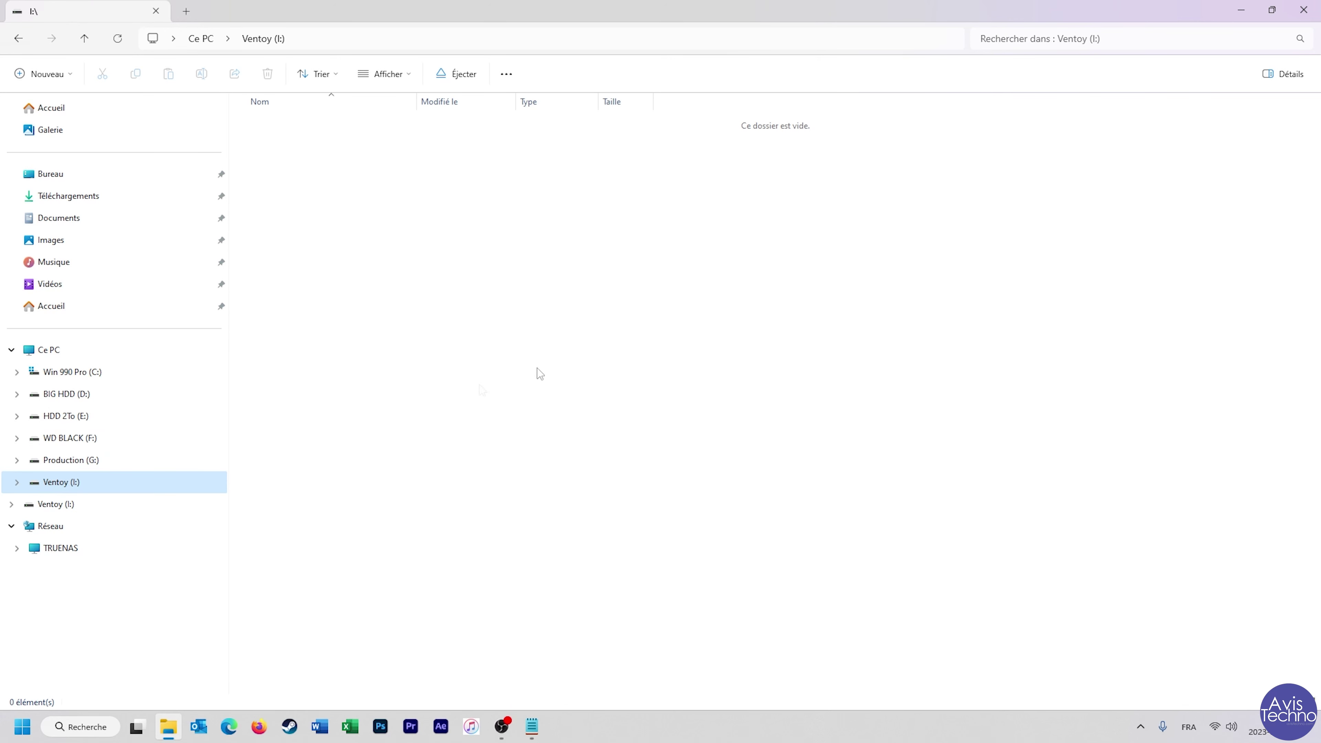
pyautogui.moveTo(339, 182); pyautogui.dragTo(994, 671)
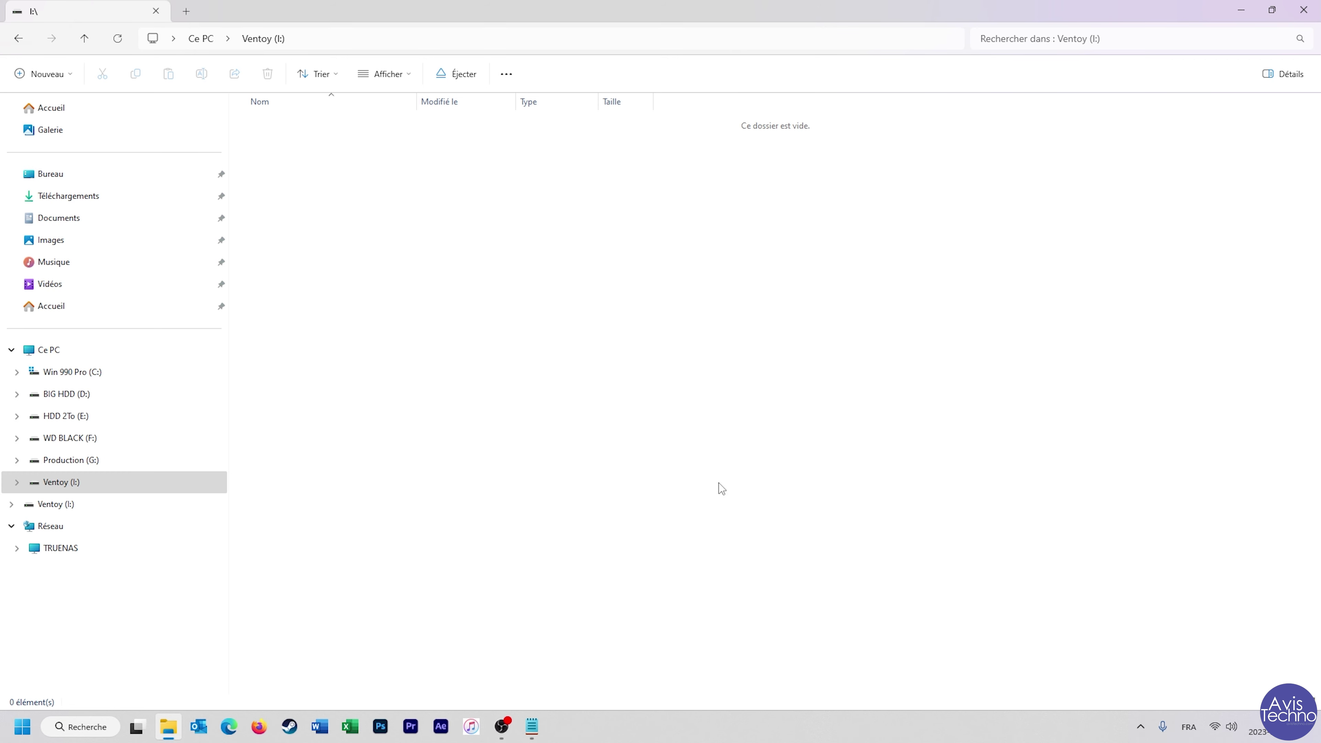
# Copy all the ISO files from the ISO folder on WD BLACK (F:) to the Ventoy (I:) drive.
pyautogui.click(16, 438)
pyautogui.click(51, 464)
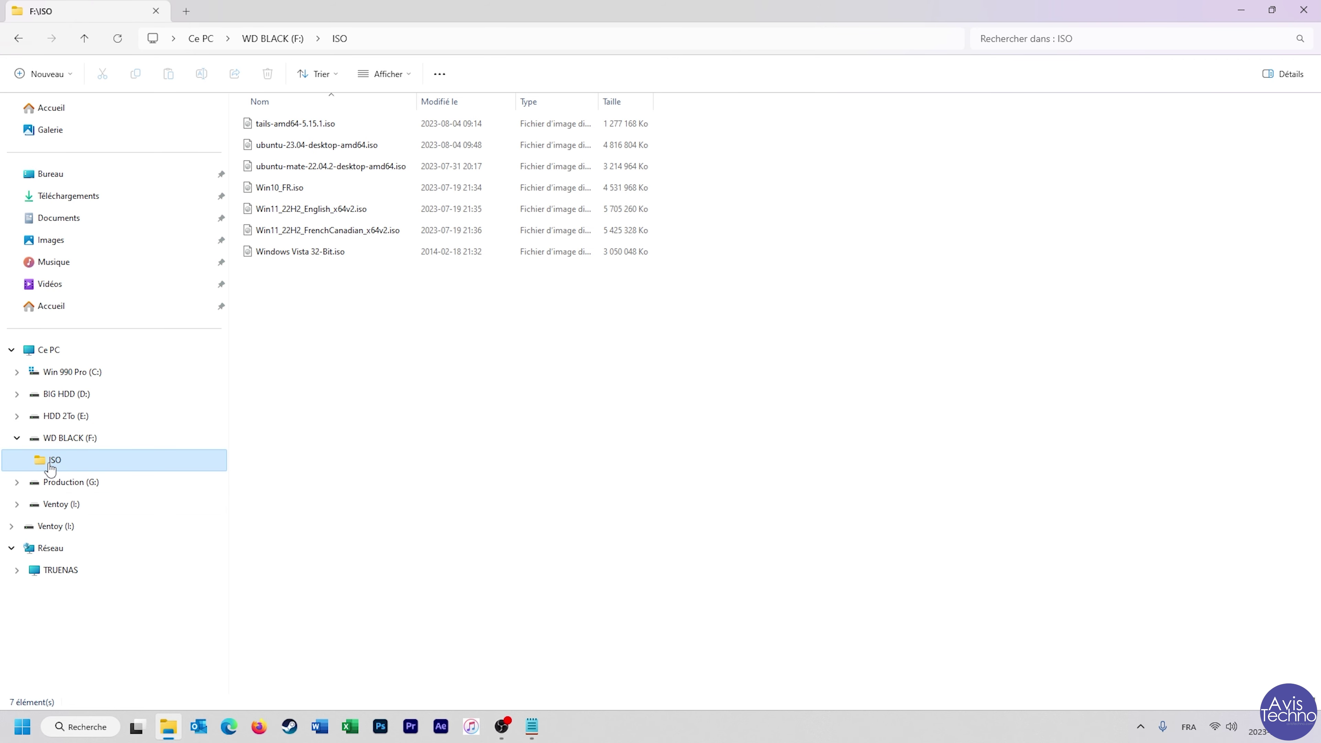
pyautogui.click(434, 331)
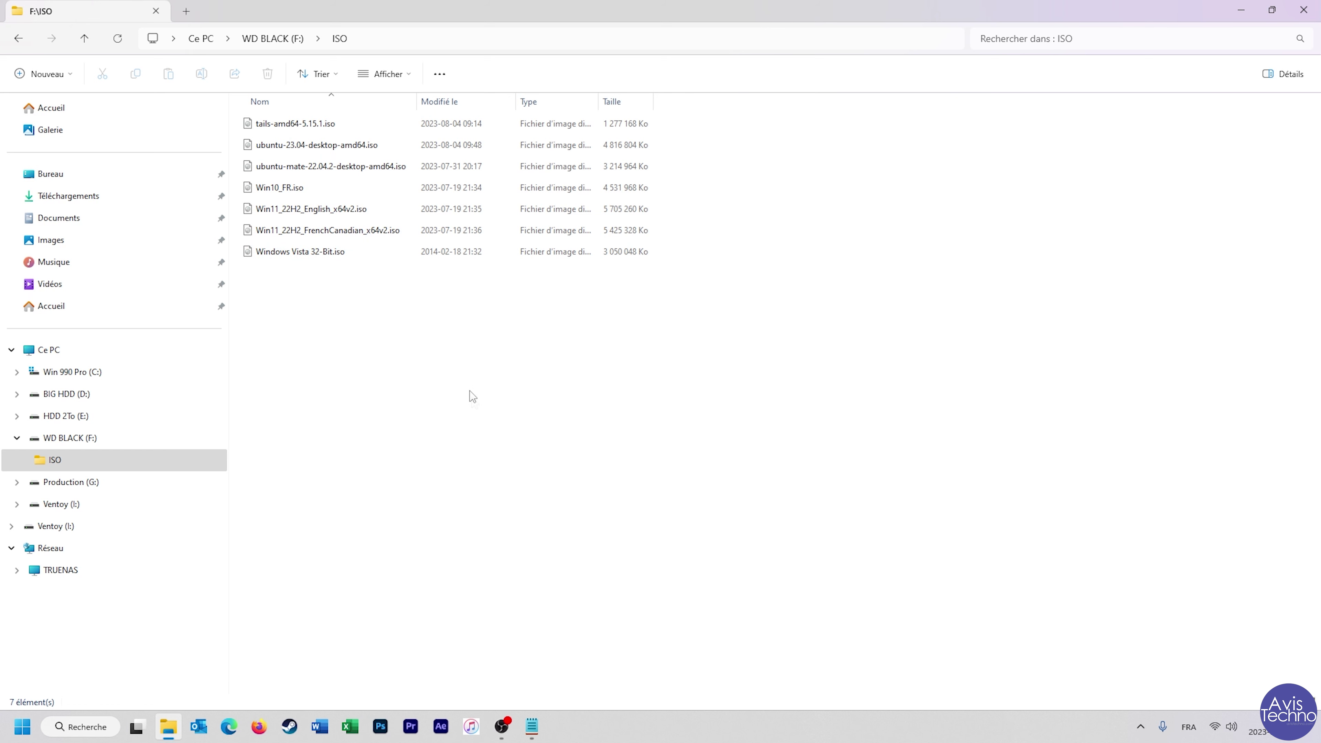
pyautogui.moveTo(447, 338); pyautogui.dragTo(68, 503)
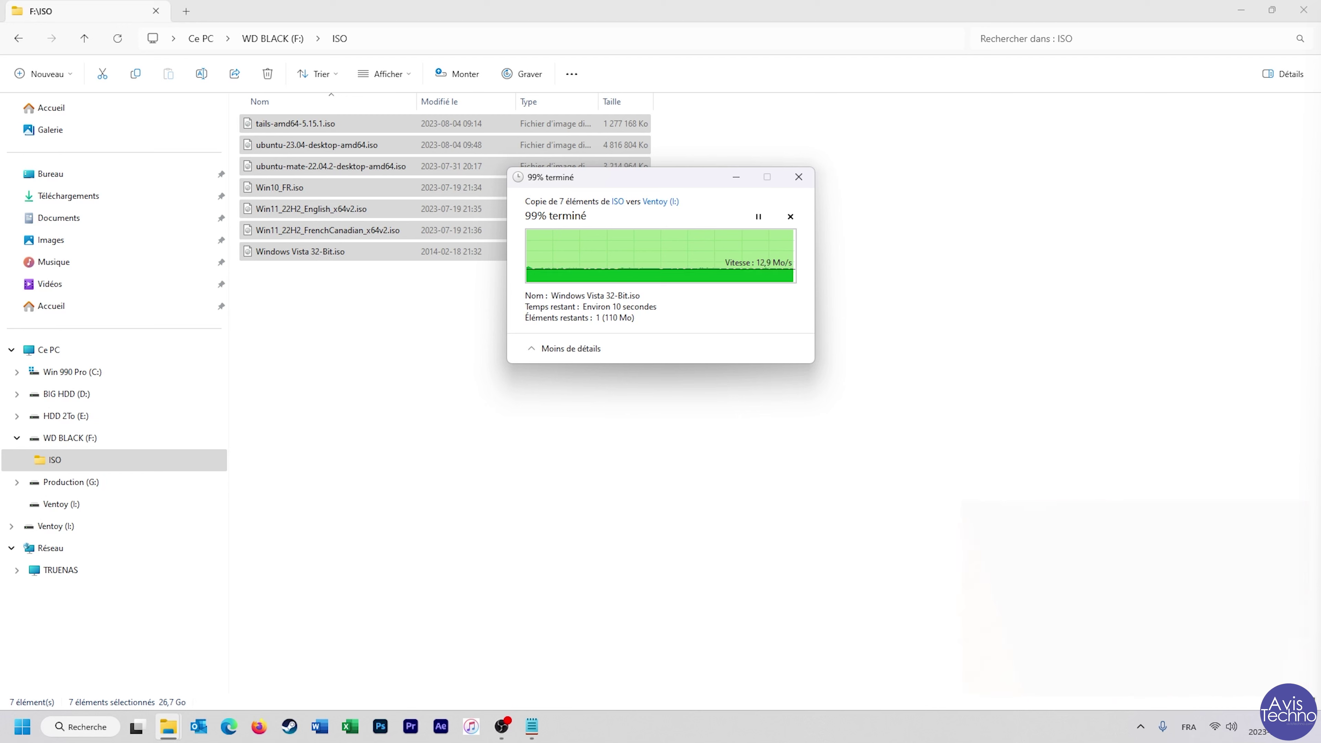
# Check the combined size of all the ISO files on the Ventoy (I:) drive in their properties.
pyautogui.click(70, 504)
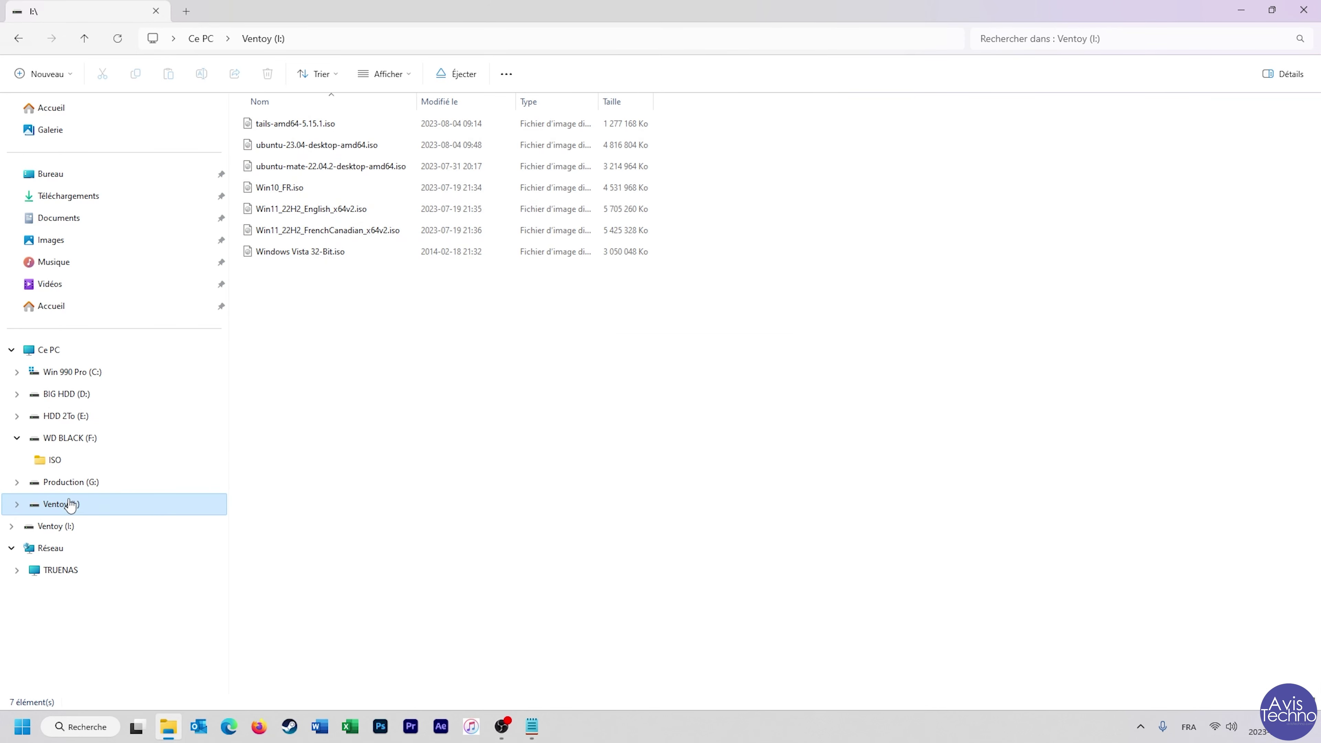
pyautogui.moveTo(719, 368); pyautogui.dragTo(264, 120)
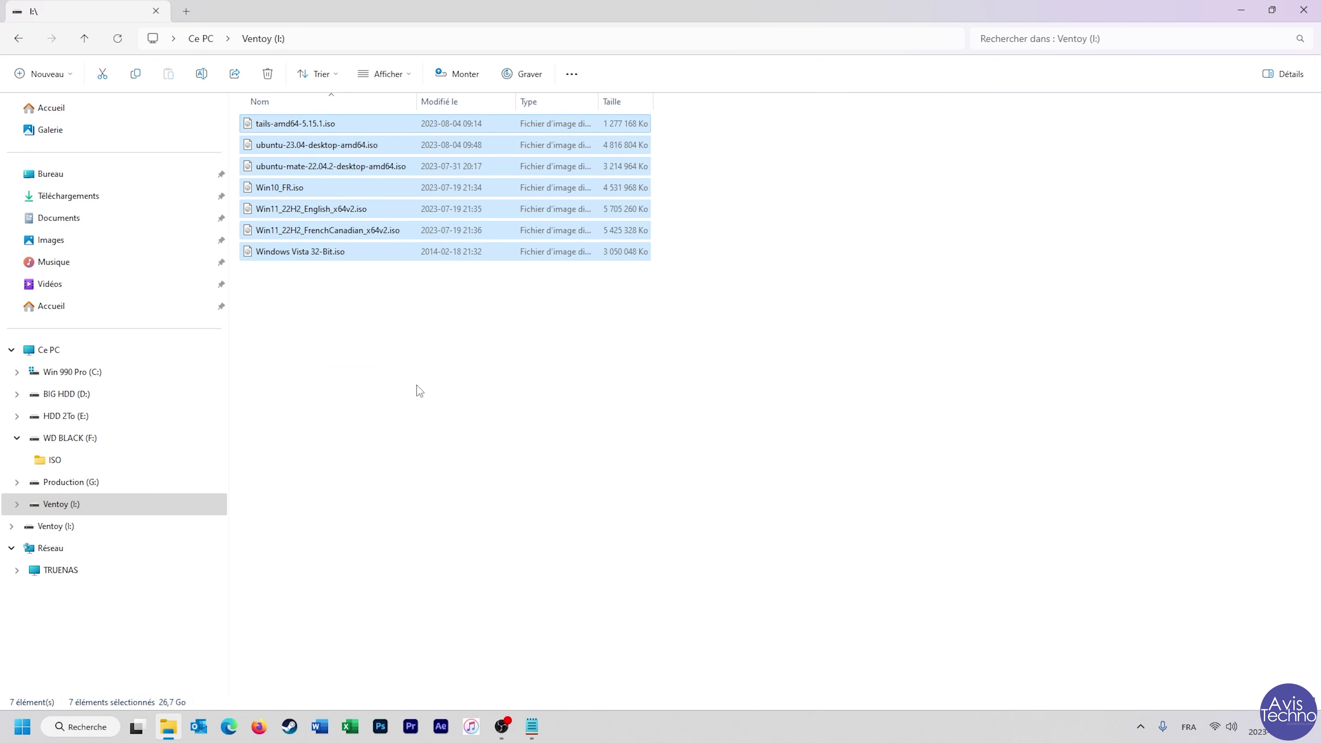
pyautogui.rightClick(366, 255)
pyautogui.click(467, 420)
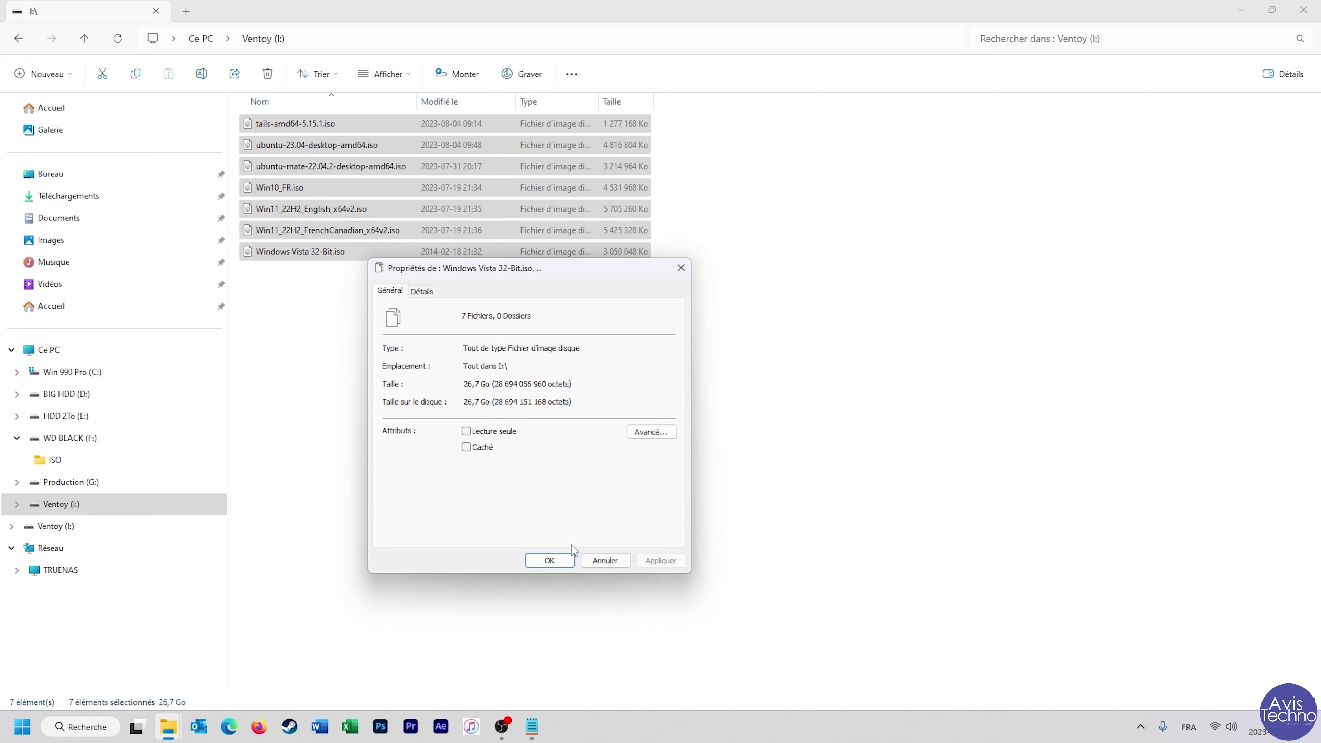
pyautogui.click(609, 561)
pyautogui.click(454, 357)
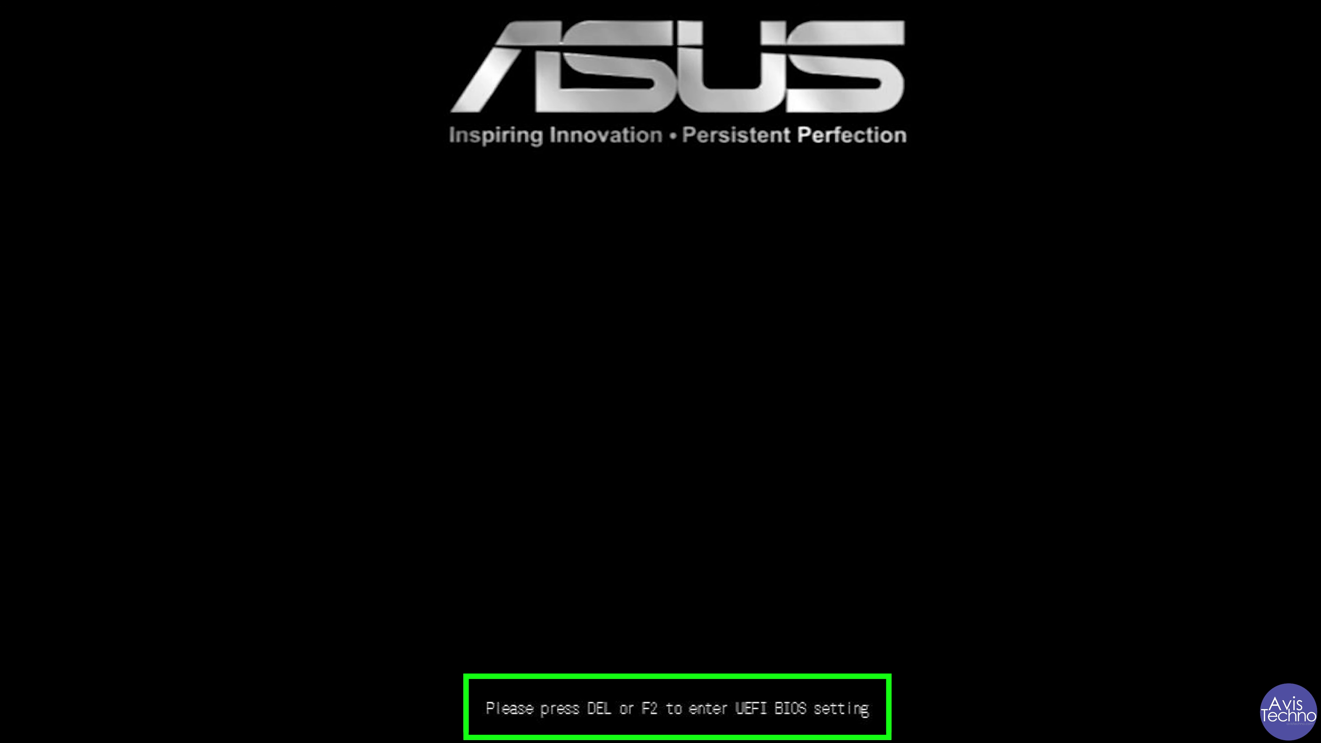
# Enter the UEFI BIOS setup, save the changes and restart the PC into the Ventoy boot menu.
pyautogui.press('Delete')
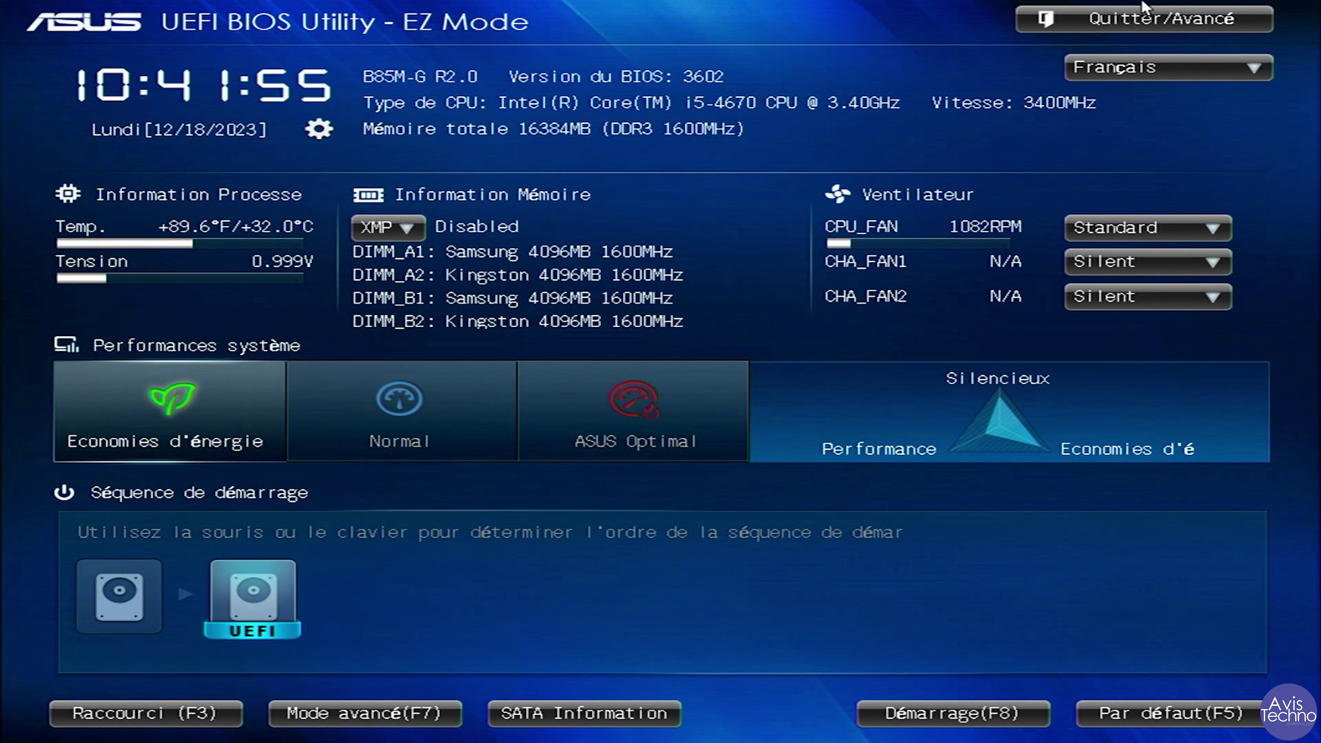
pyautogui.click(1143, 7)
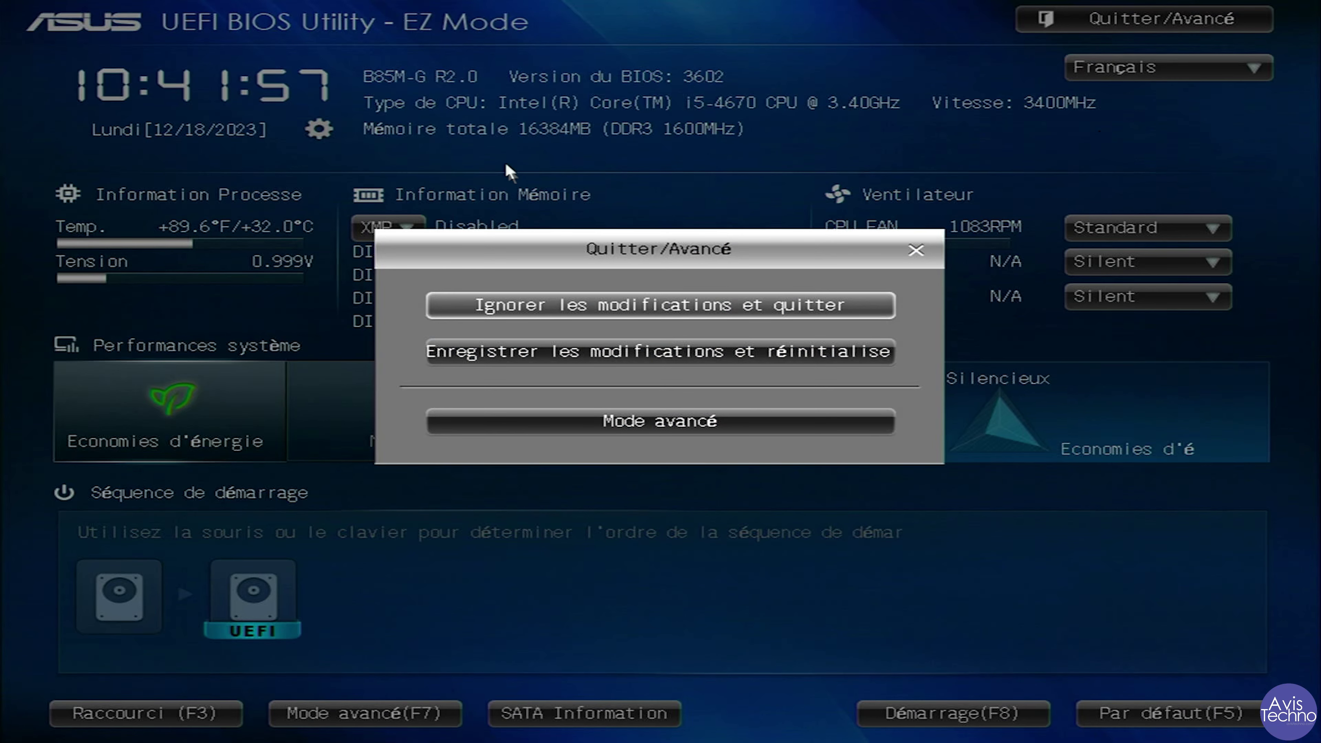
pyautogui.click(634, 358)
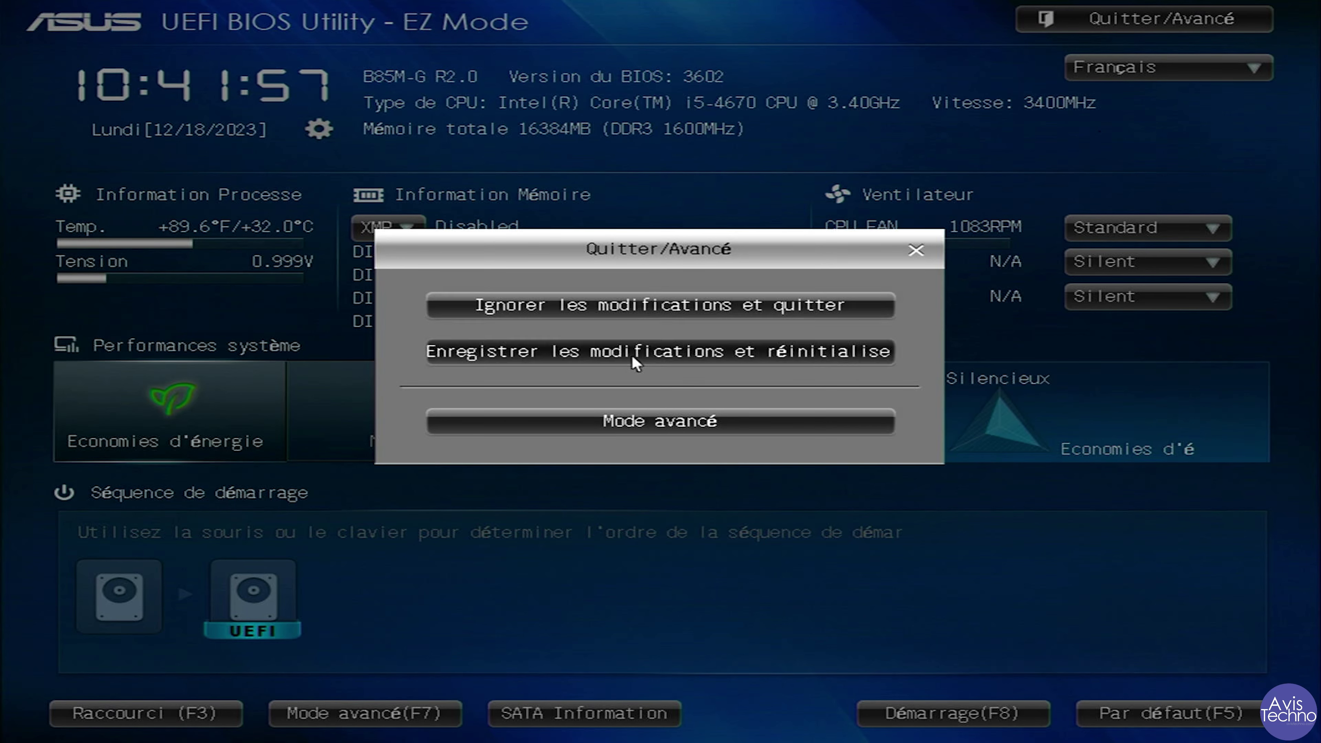
pyautogui.click(550, 571)
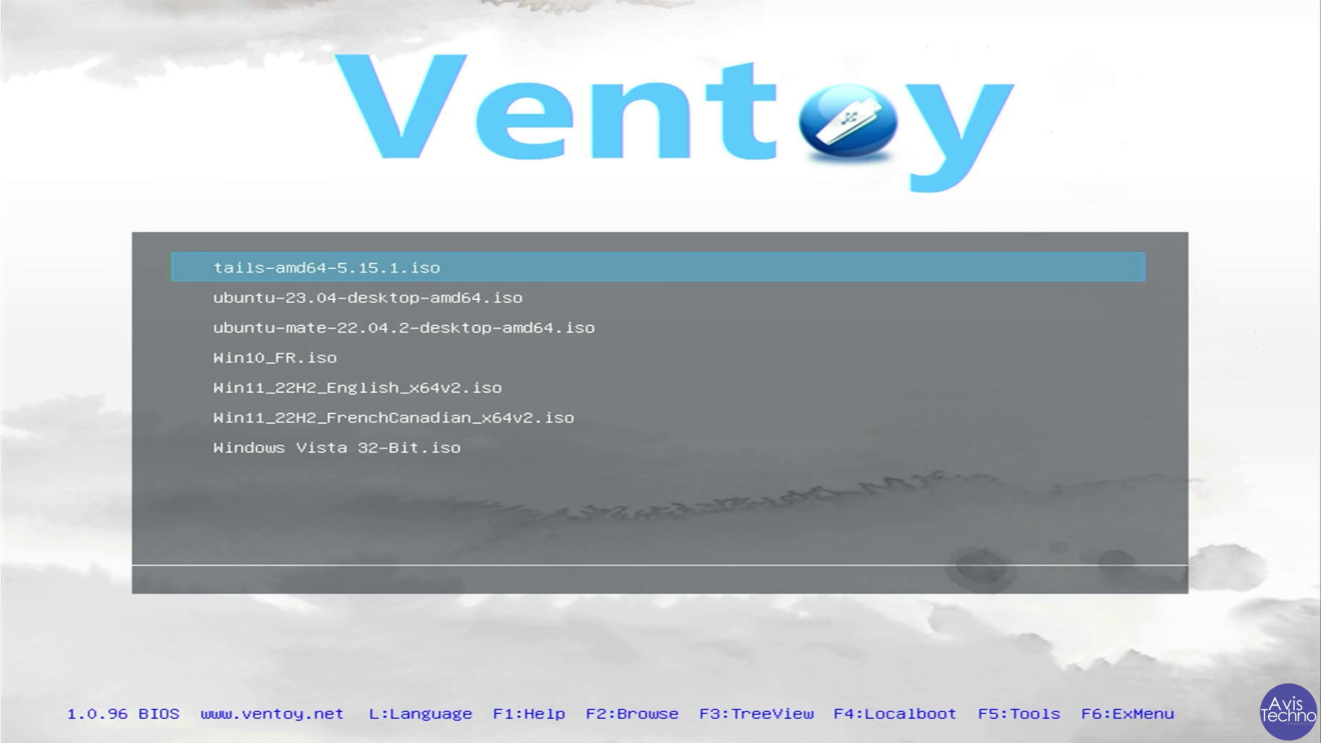
# Look through the ISO images in the Ventoy boot menu down to Windows Vista 32-Bit.iso.
pyautogui.press('Down')
pyautogui.press('Down')
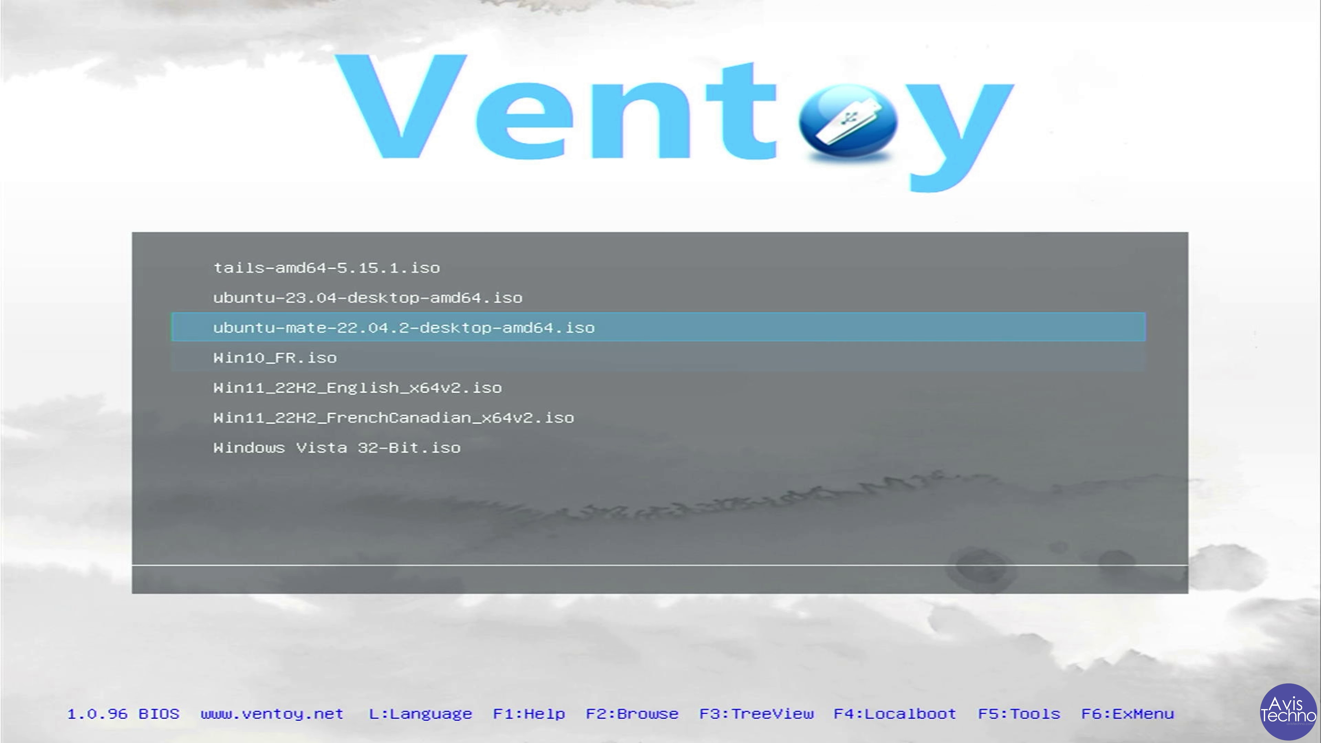
pyautogui.press('Down')
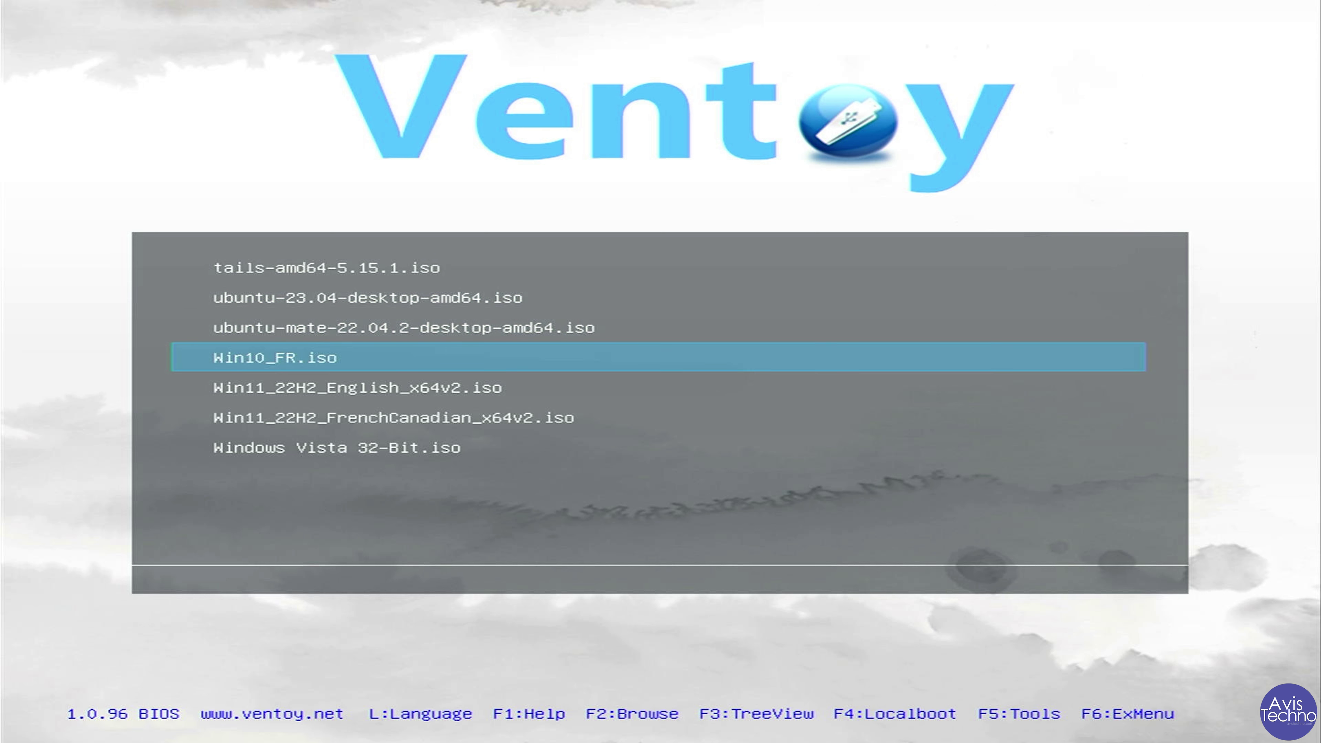
pyautogui.press('Down')
pyautogui.press('Down')
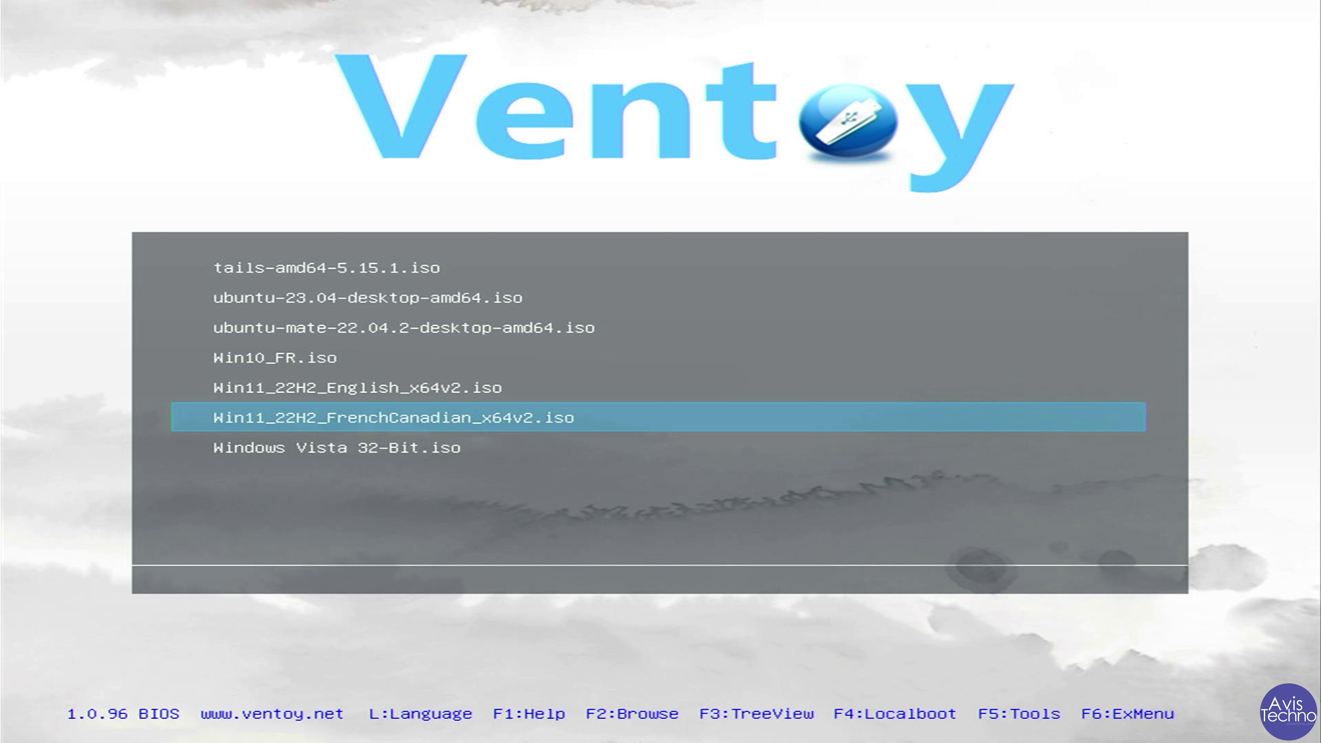
pyautogui.press('Down')
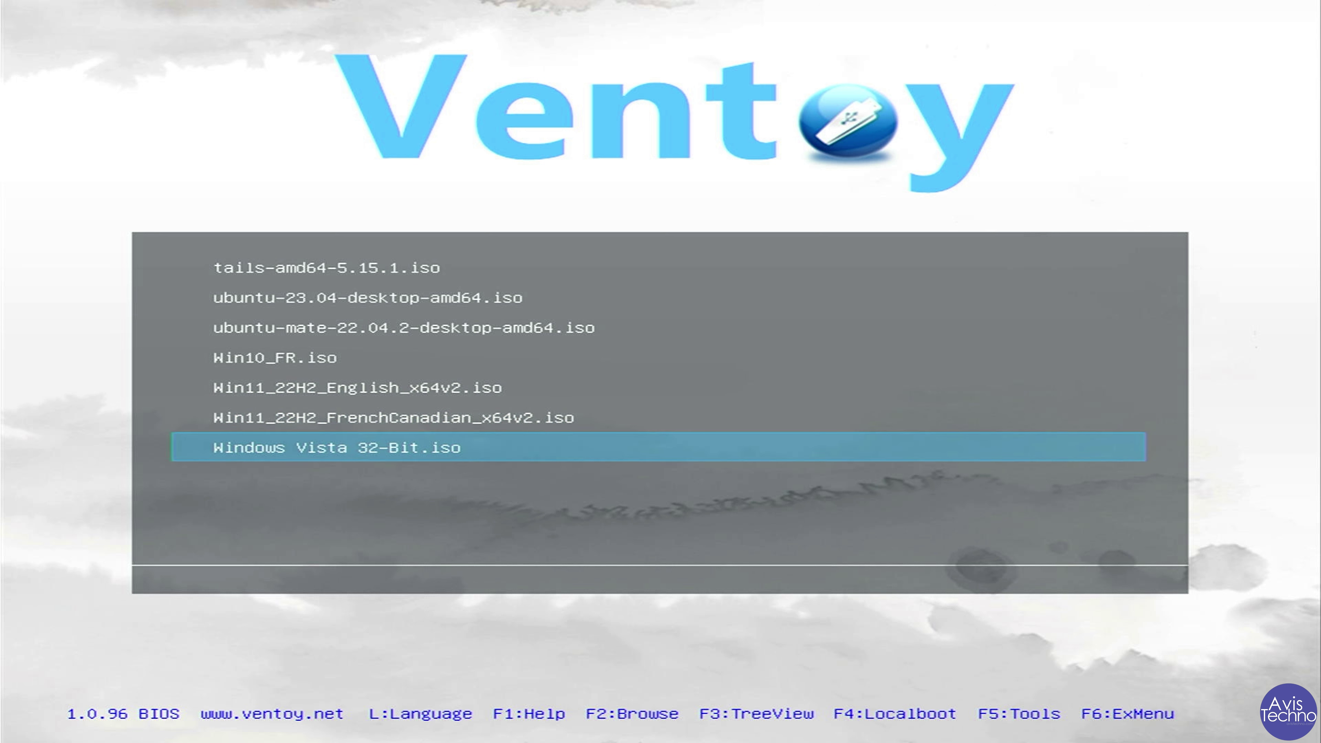
# Boot ubuntu-23.04-desktop-amd64.iso from Ventoy in normal mode with the Try or Install Ubuntu entry.
pyautogui.press('Up')
pyautogui.press('Up')
pyautogui.press('Up')
pyautogui.press('Up')
pyautogui.press('Up')
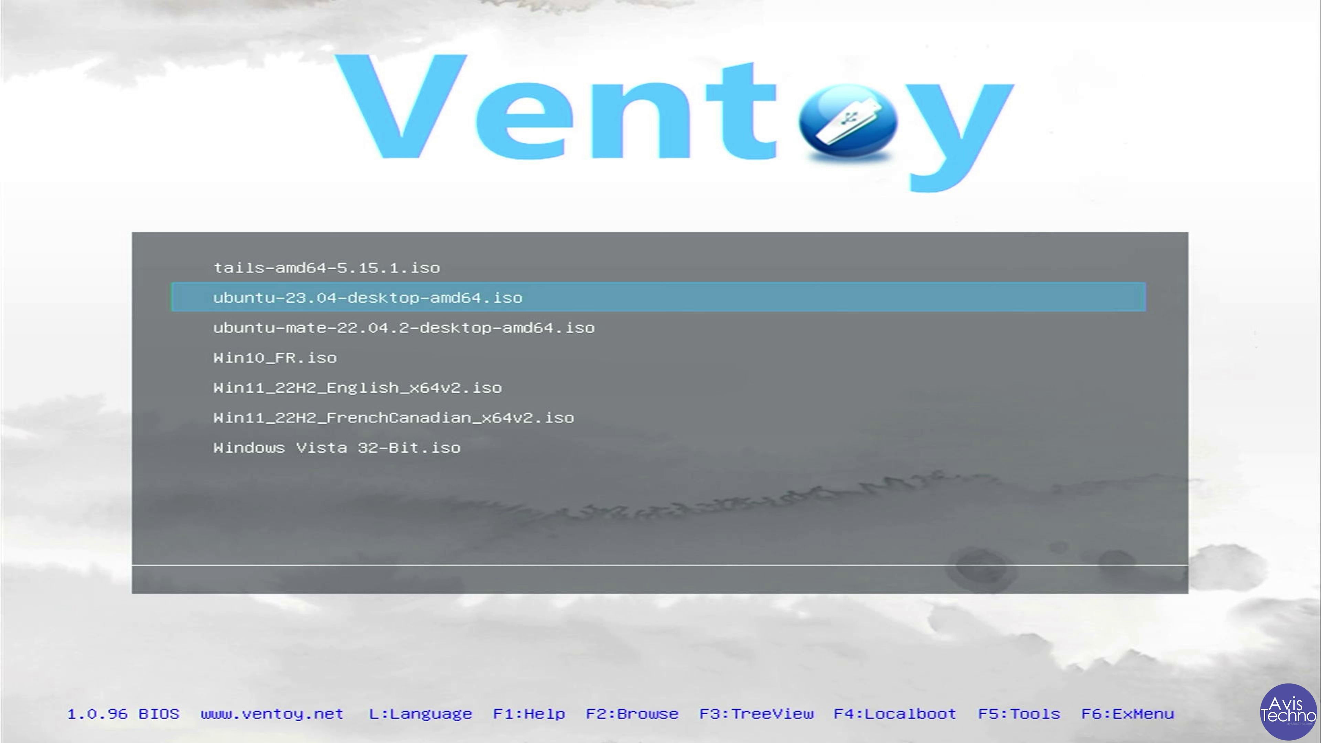
pyautogui.press('Return')
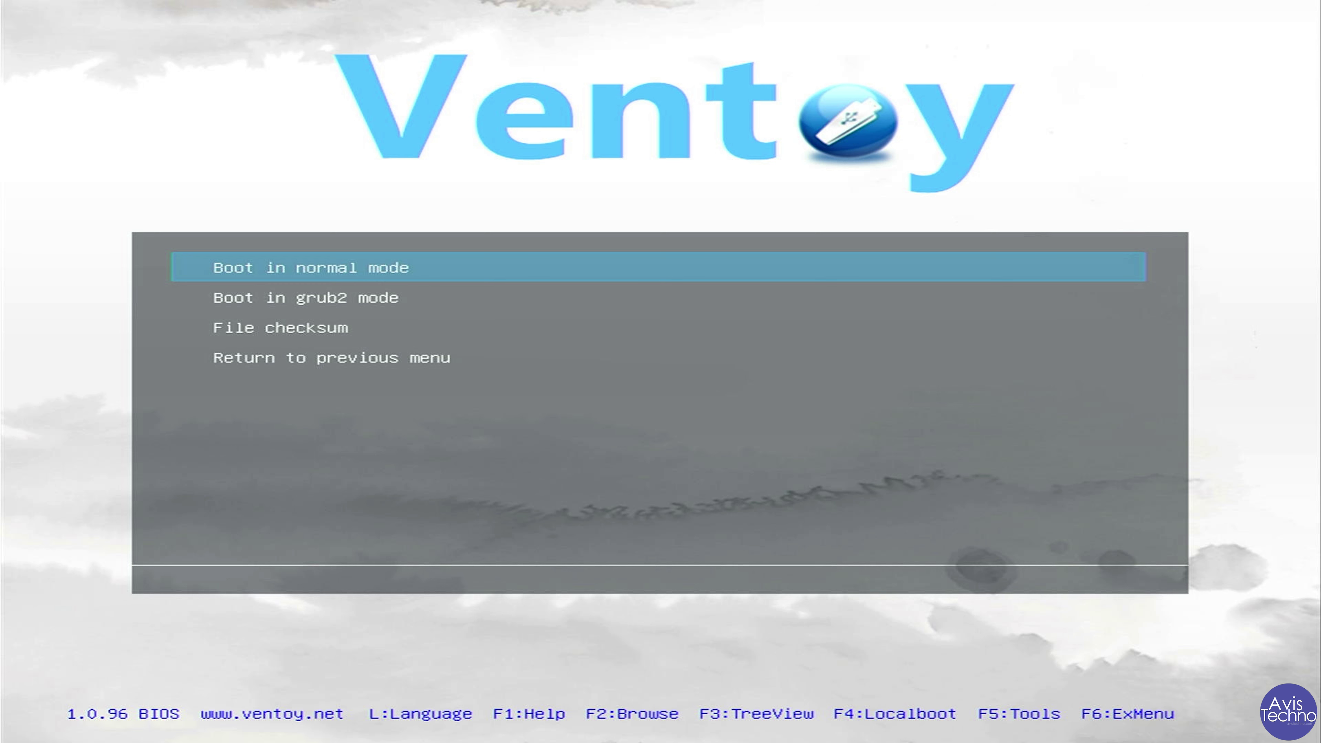
pyautogui.press('Return')
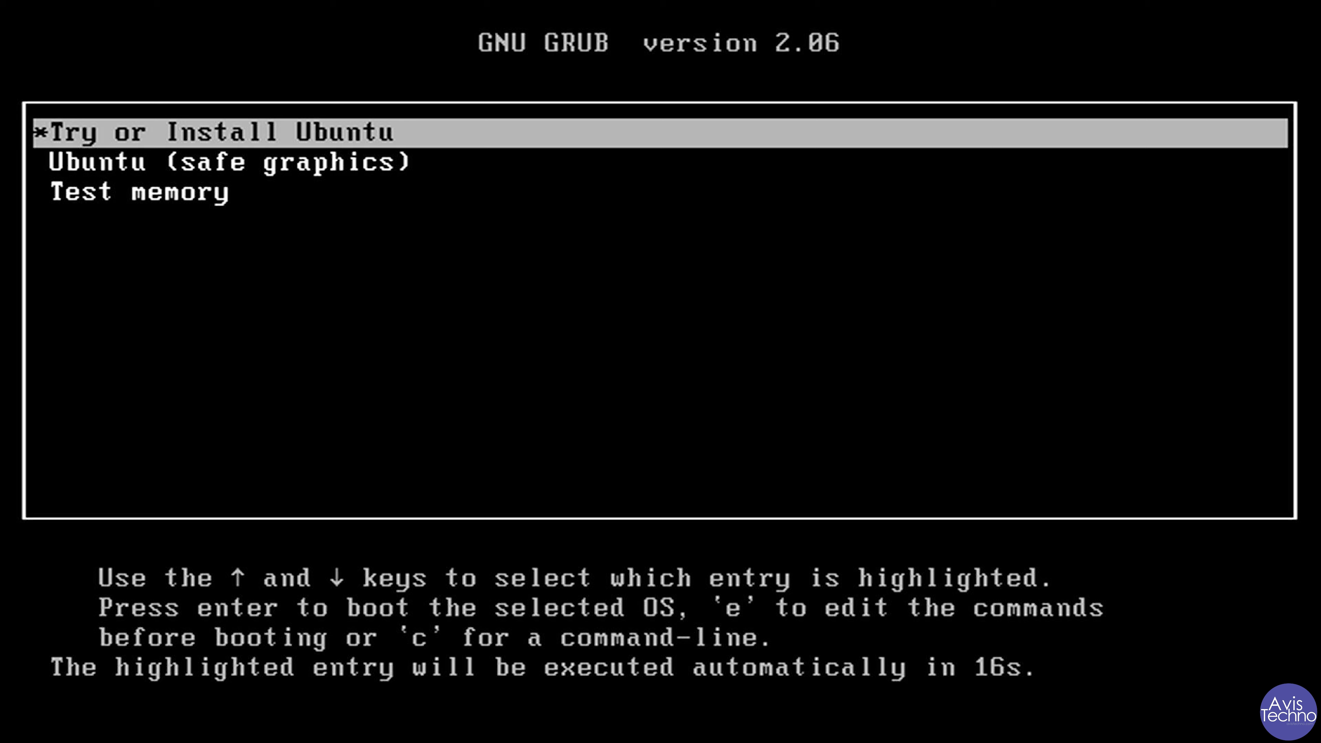
pyautogui.press('Return')
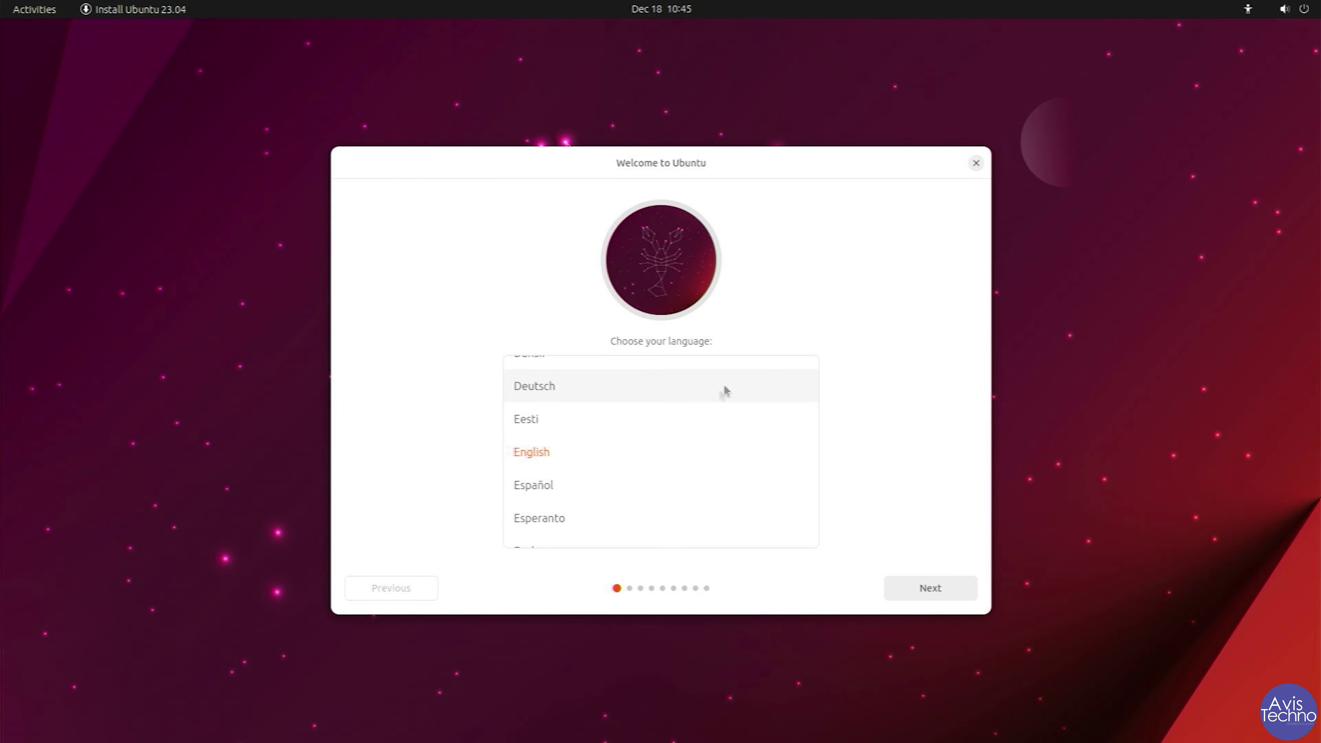
# Set the Ubuntu welcome language to Français and start the live session with Essayer Ubuntu.
pyautogui.scroll(-3, 718, 396)
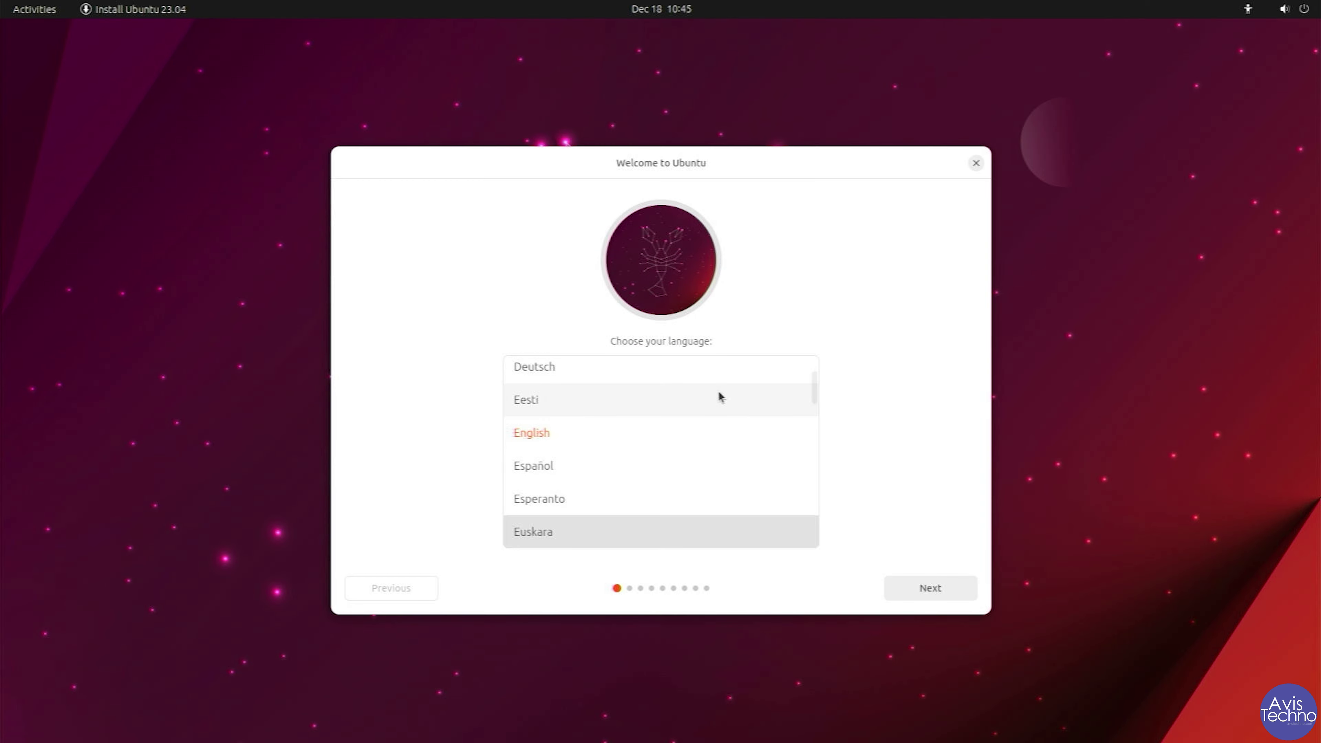
pyautogui.click(676, 452)
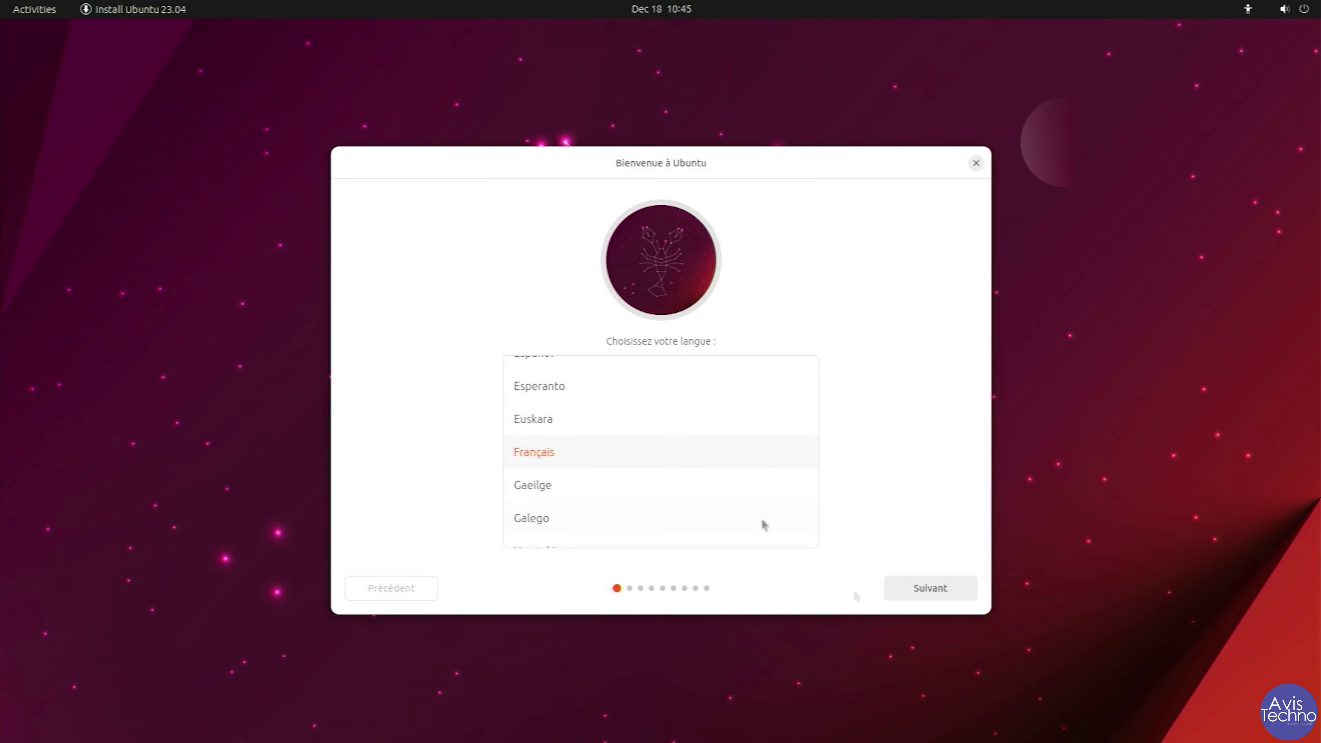
pyautogui.click(962, 588)
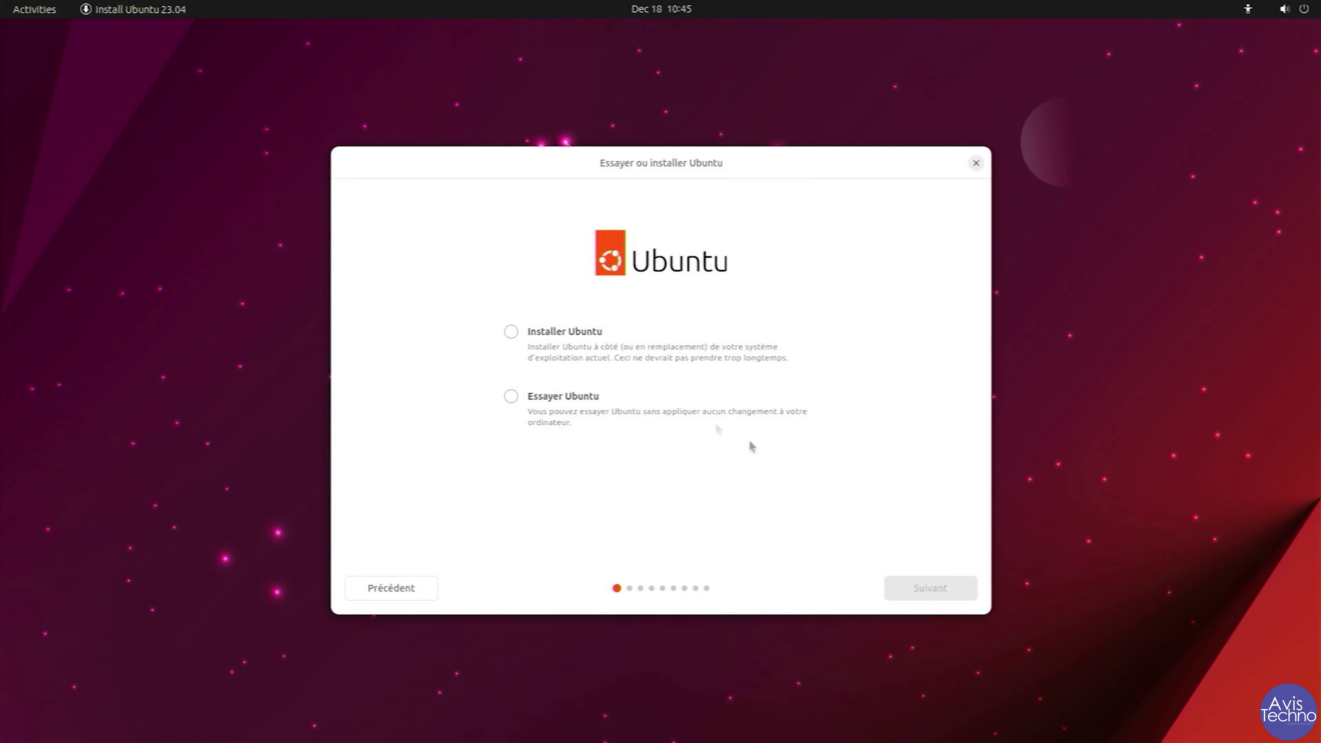
pyautogui.click(541, 402)
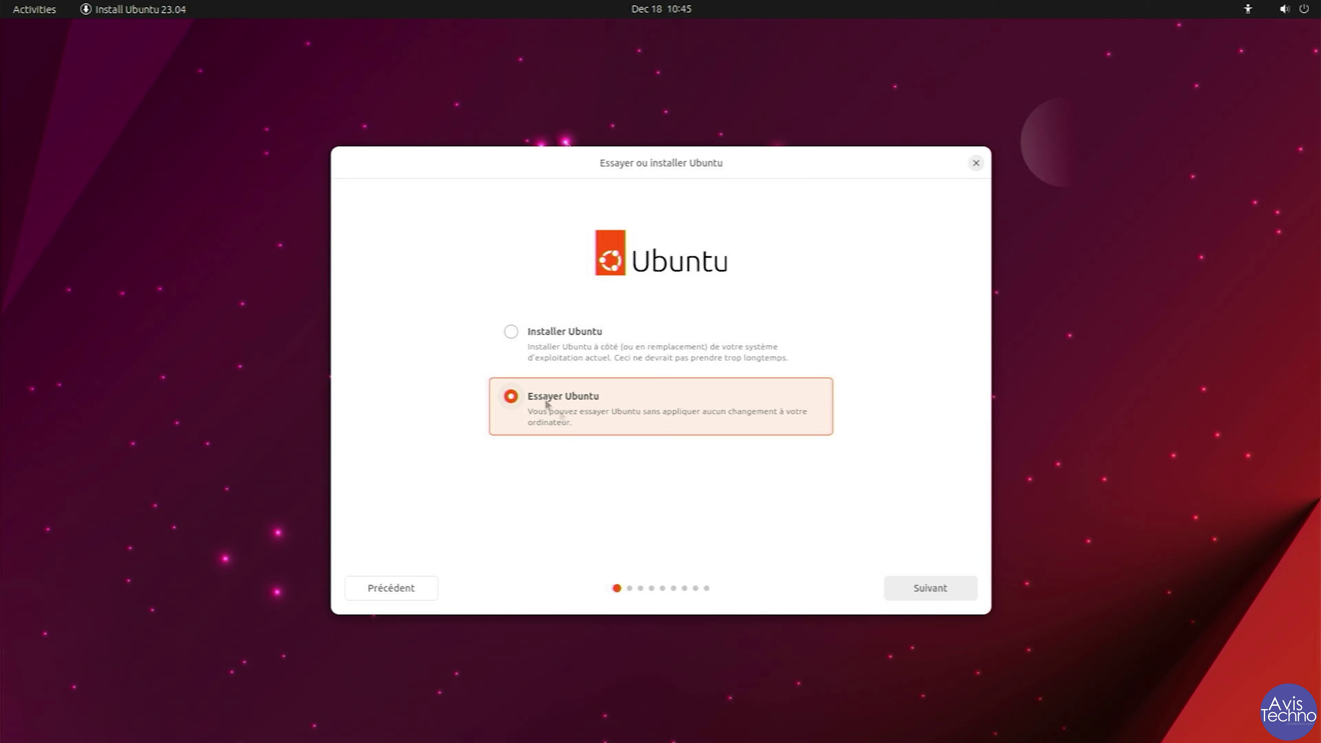
pyautogui.click(949, 597)
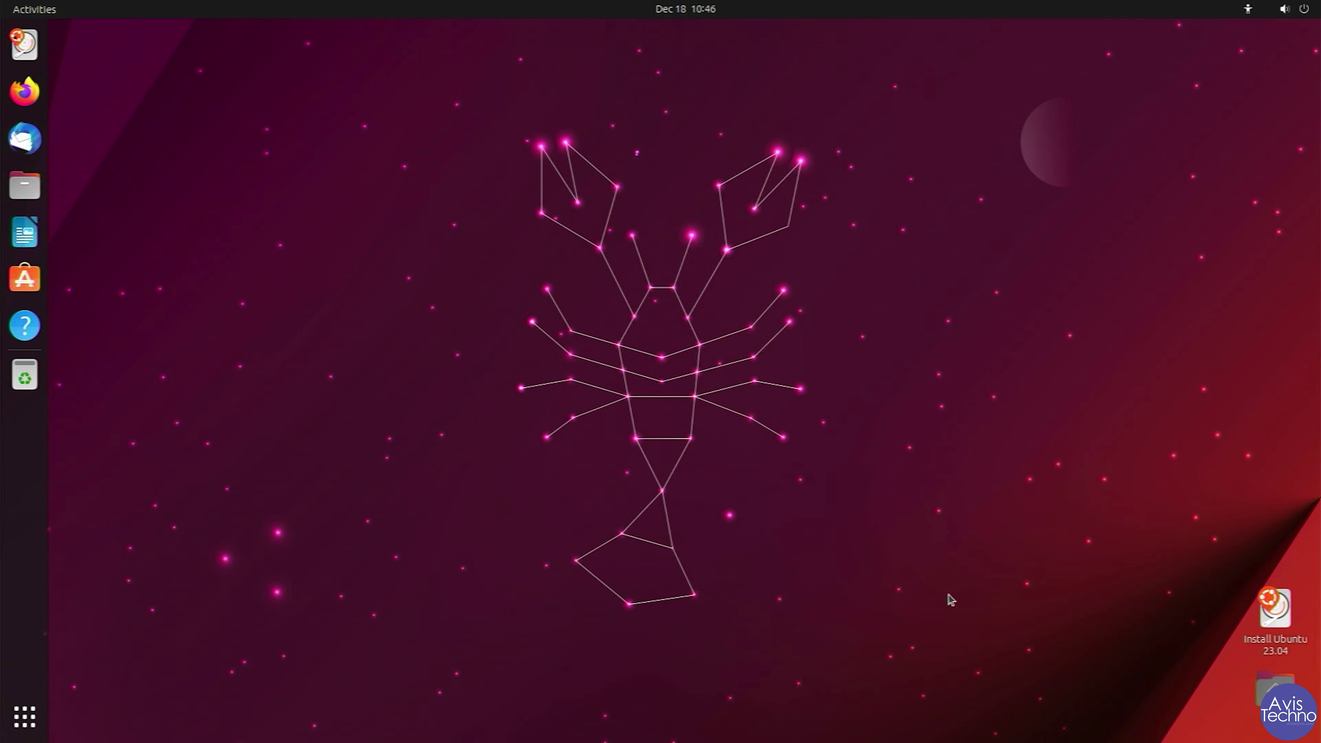
# Look at the live Ubuntu desktop and its applications overview, try Settings and return to the desktop.
pyautogui.moveTo(396, 257); pyautogui.dragTo(878, 609)
pyautogui.click(23, 717)
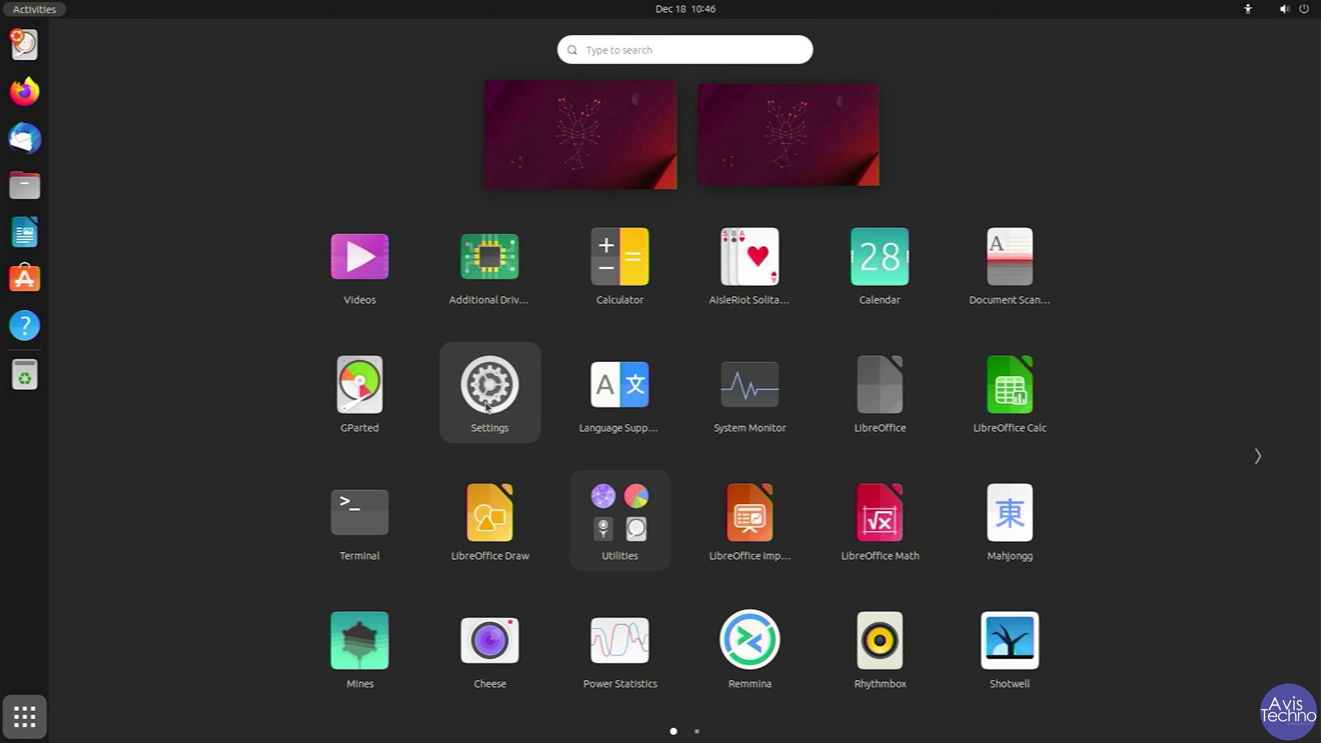
pyautogui.click(488, 403)
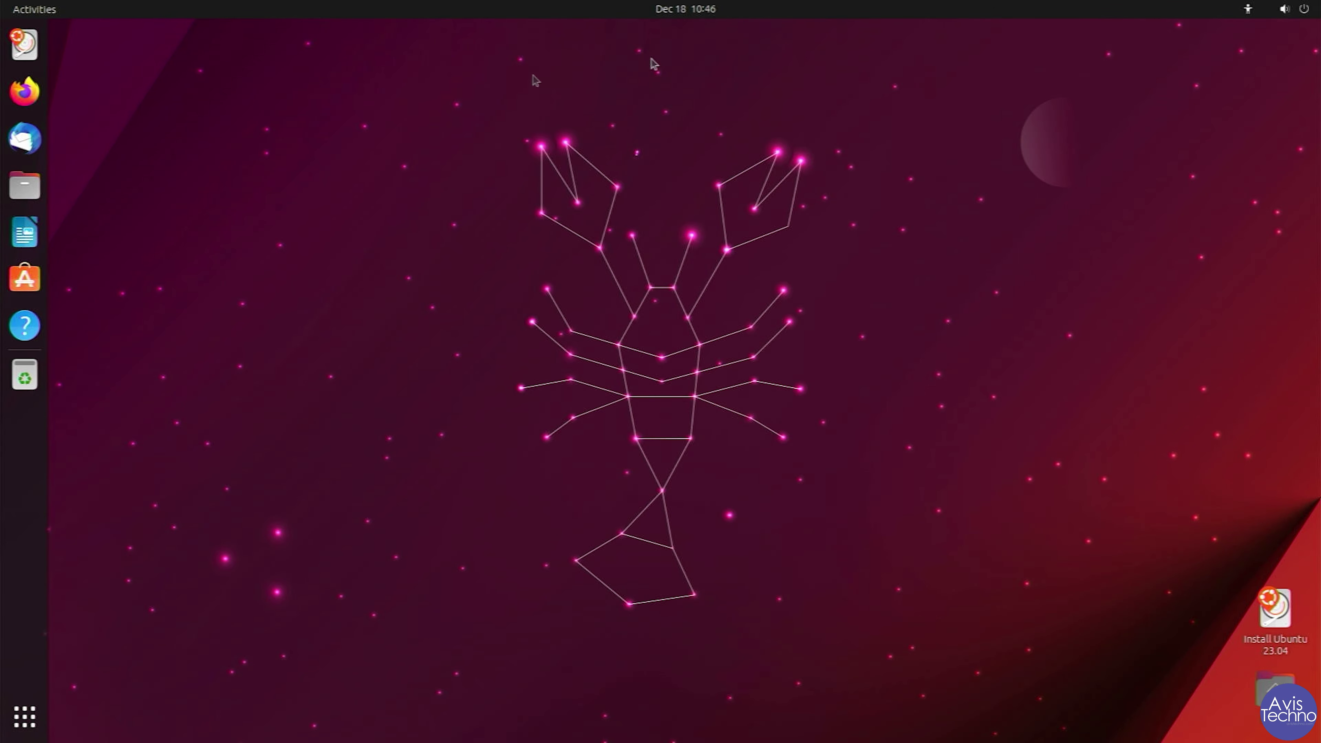
pyautogui.click(1005, 99)
# Restart the PC from the live Ubuntu session to return to the Ventoy boot menu.
pyautogui.click(1304, 10)
pyautogui.click(1292, 50)
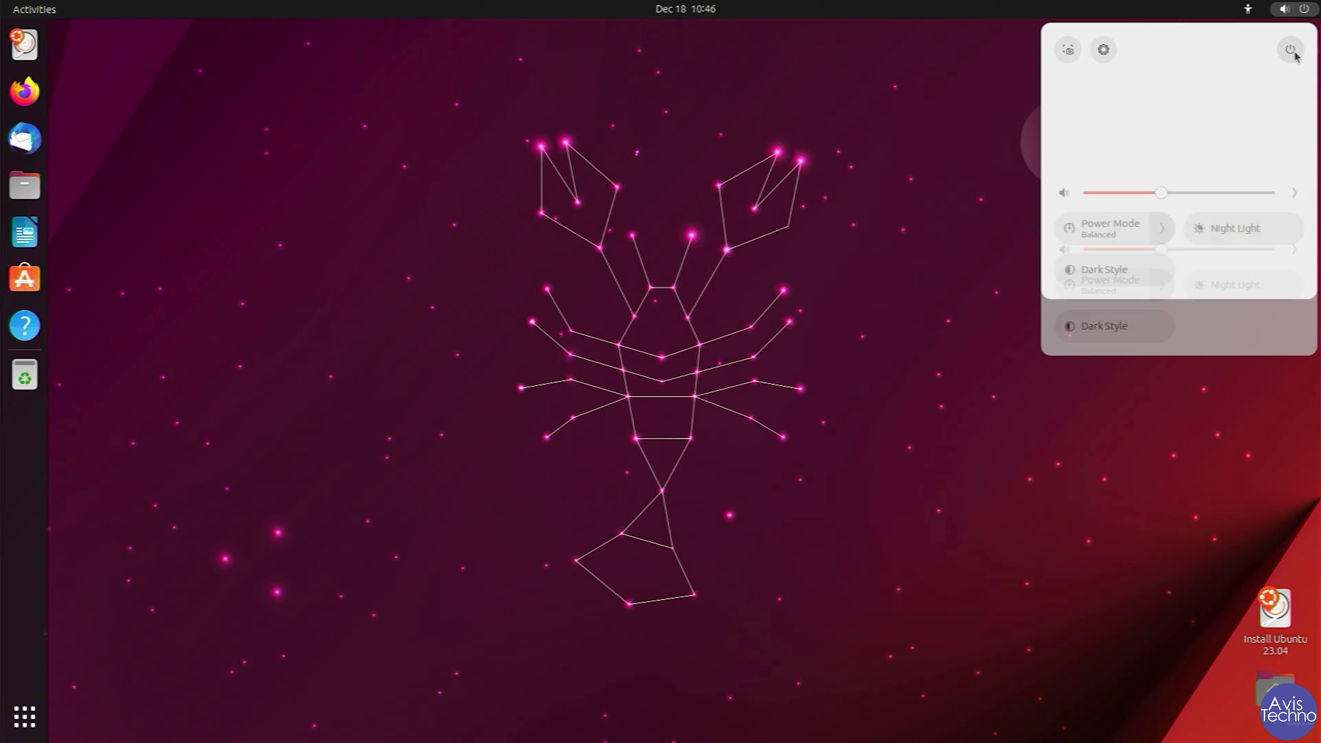
pyautogui.click(1111, 164)
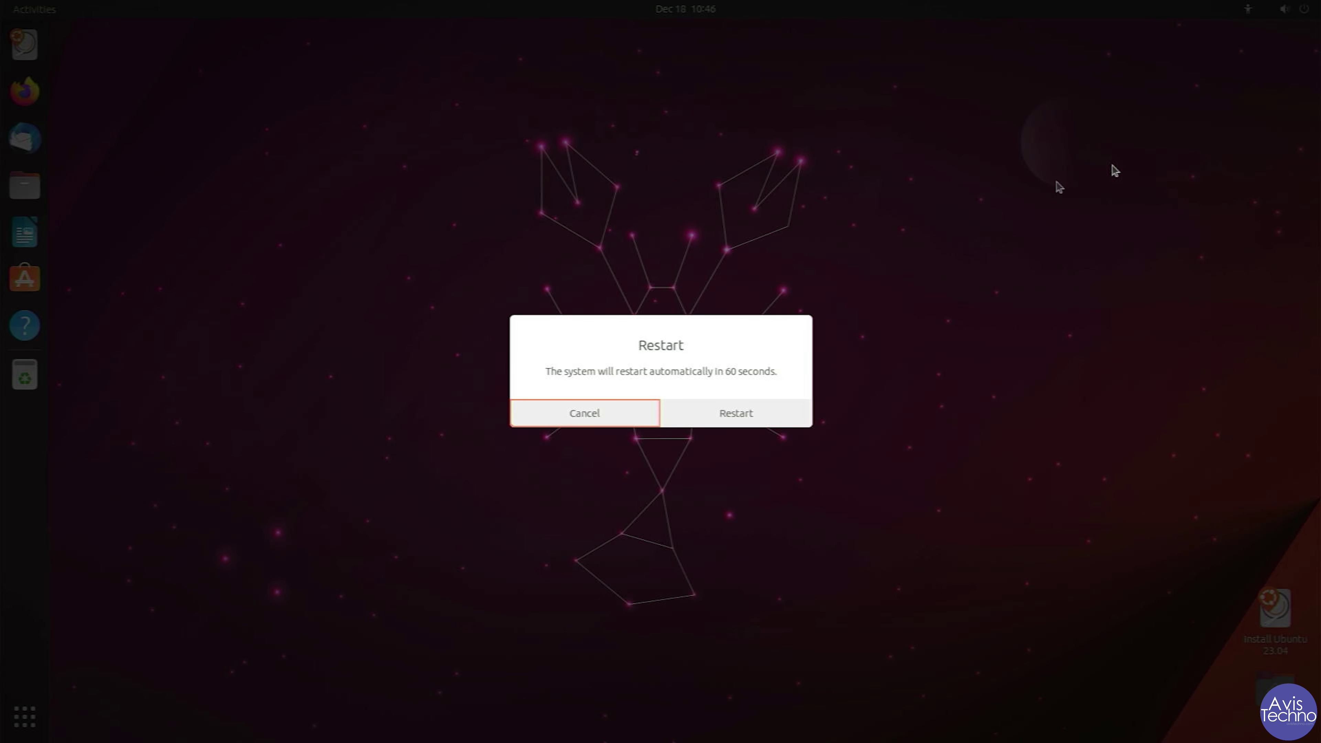
pyautogui.click(695, 414)
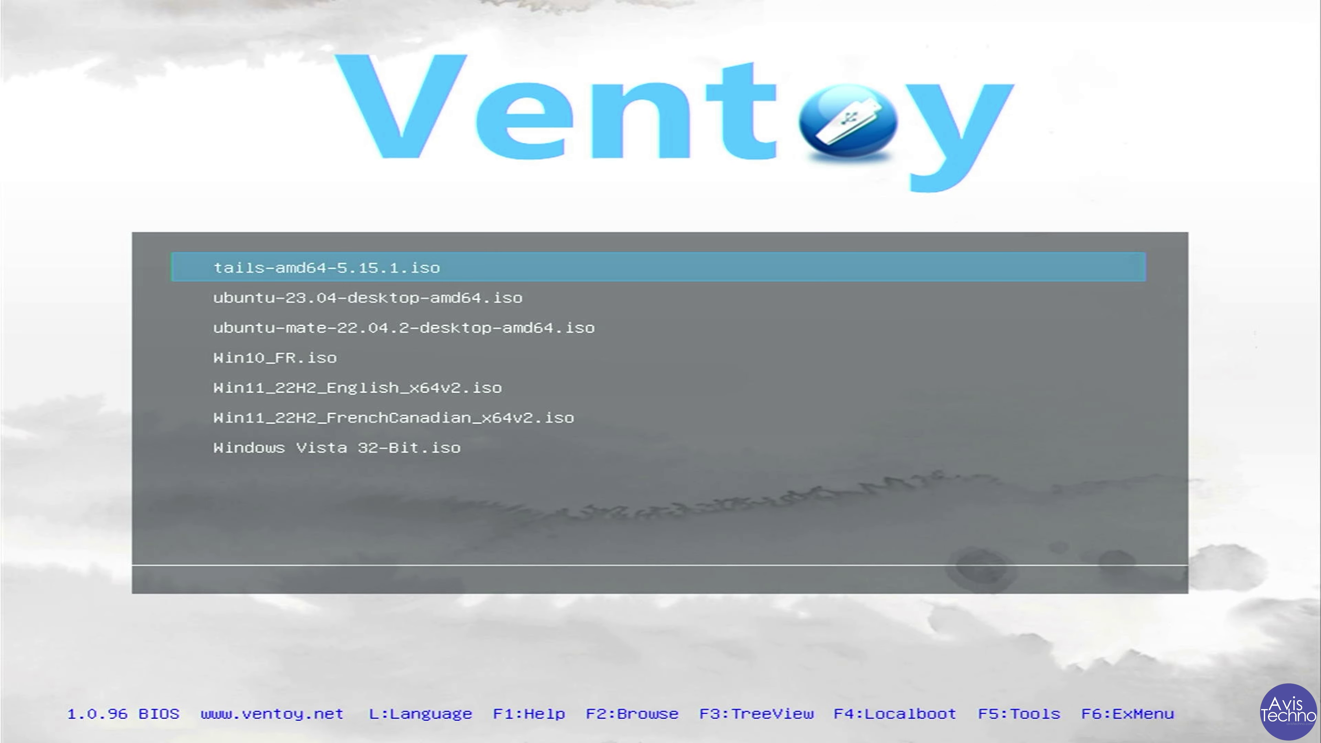
# Boot tails-amd64-5.15.1.iso in normal mode and start Tails with the language set to Français - France.
pyautogui.press('Return')
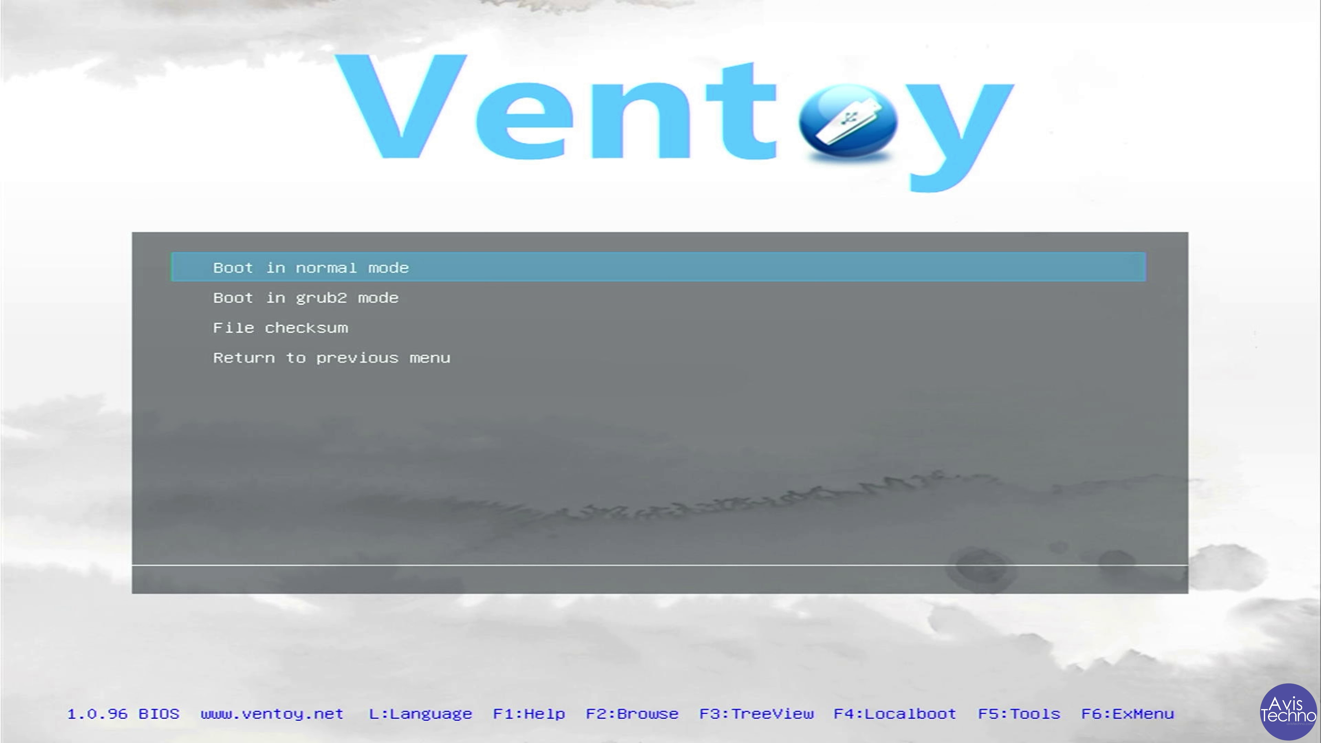
pyautogui.press('Return')
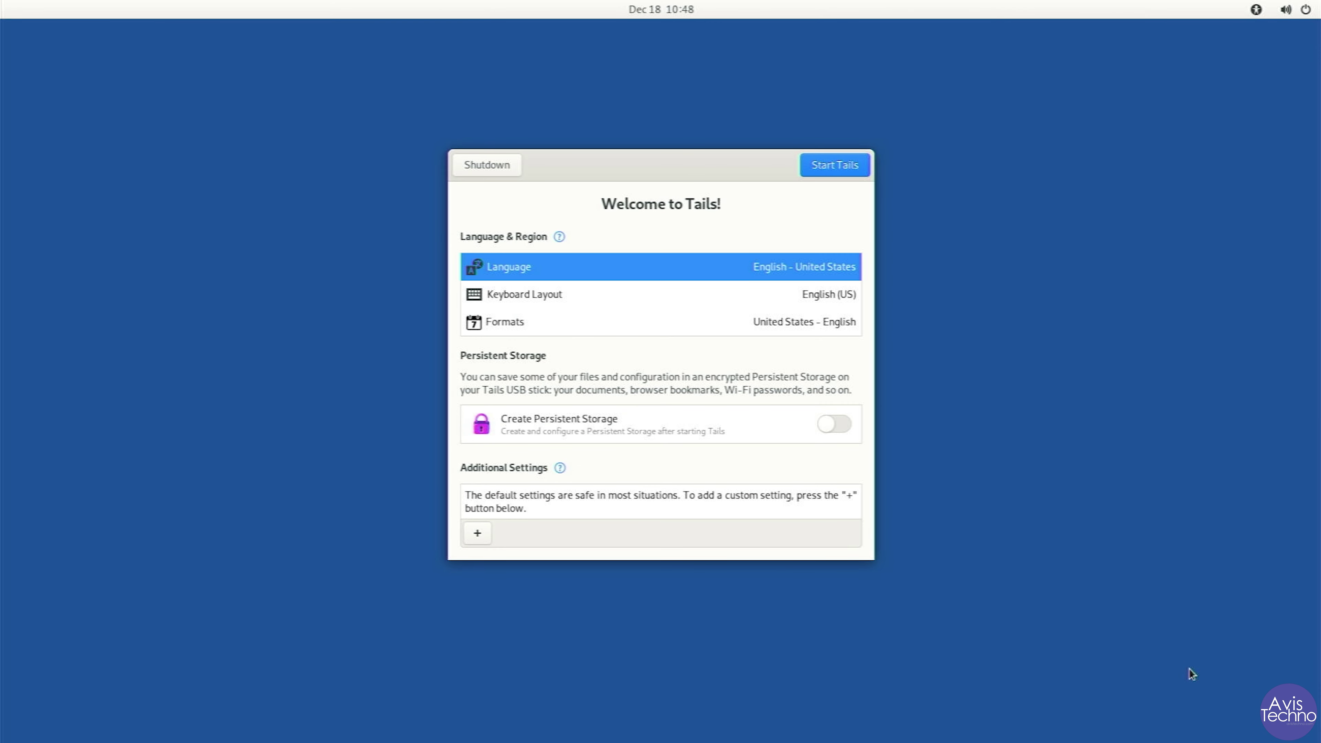
pyautogui.click(828, 268)
pyautogui.scroll(-3, 600, 362)
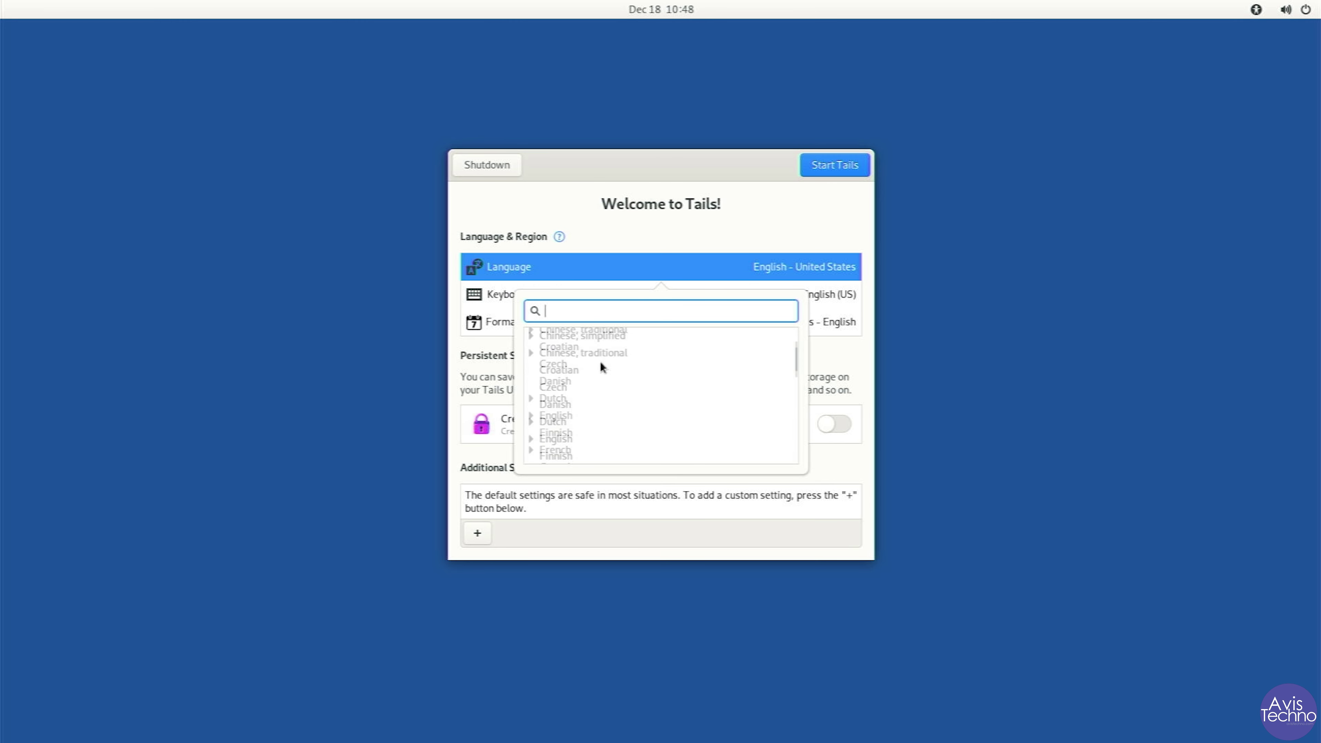
pyautogui.click(567, 428)
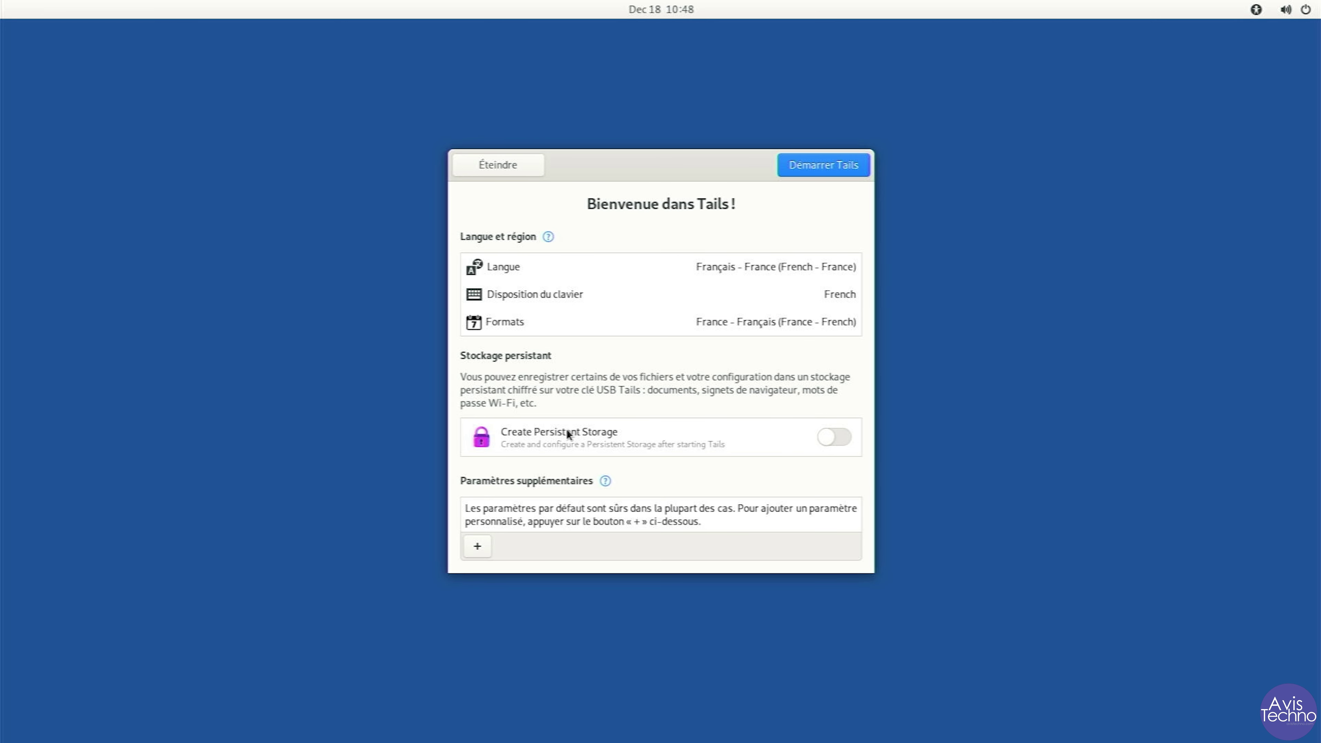
pyautogui.click(833, 167)
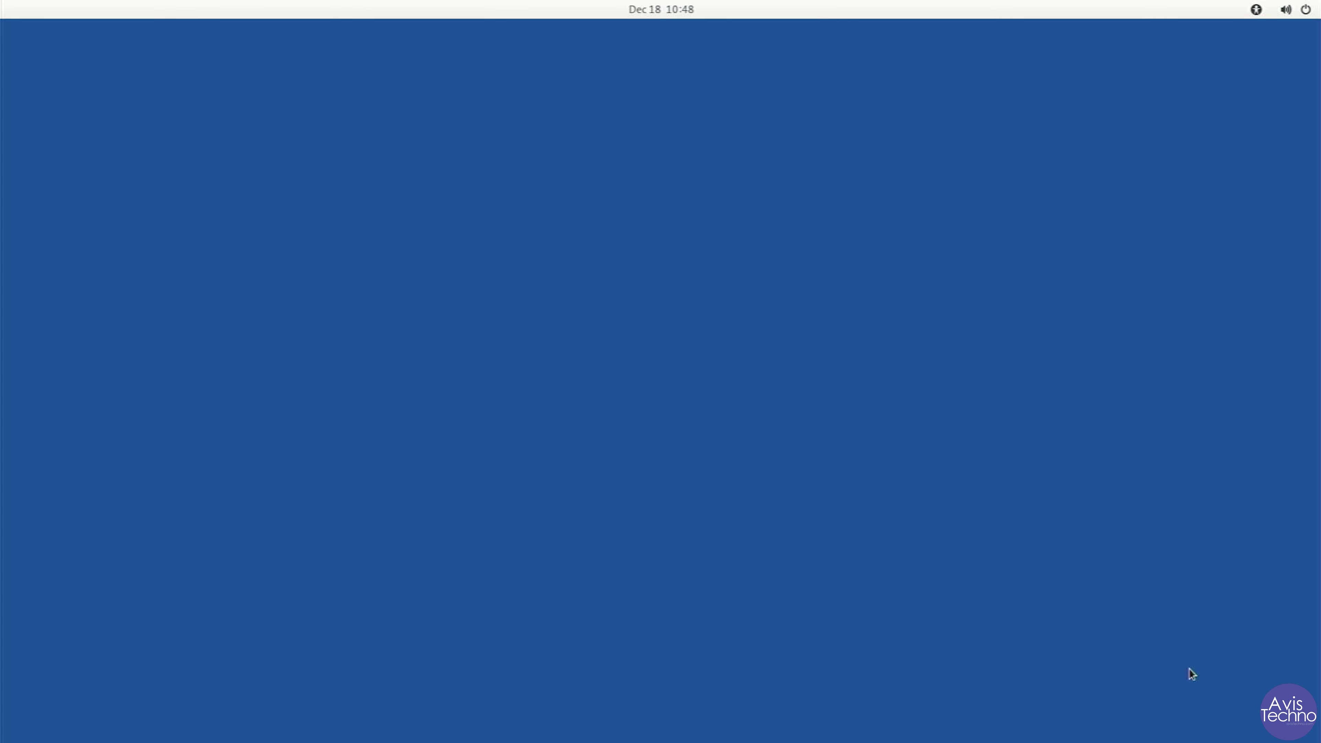